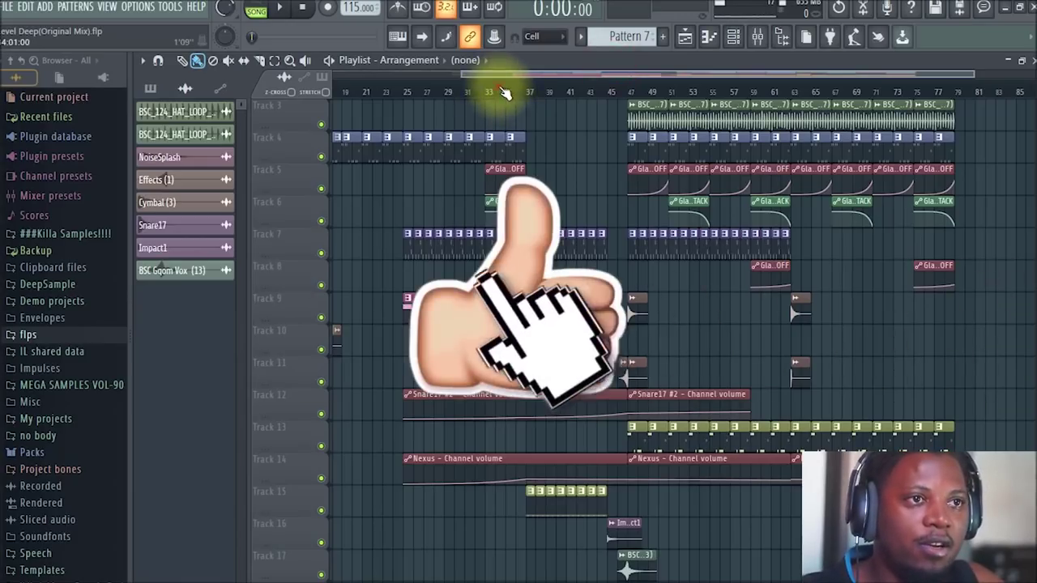
Set the playback start near bar 33 and play the arrangement
click(495, 91)
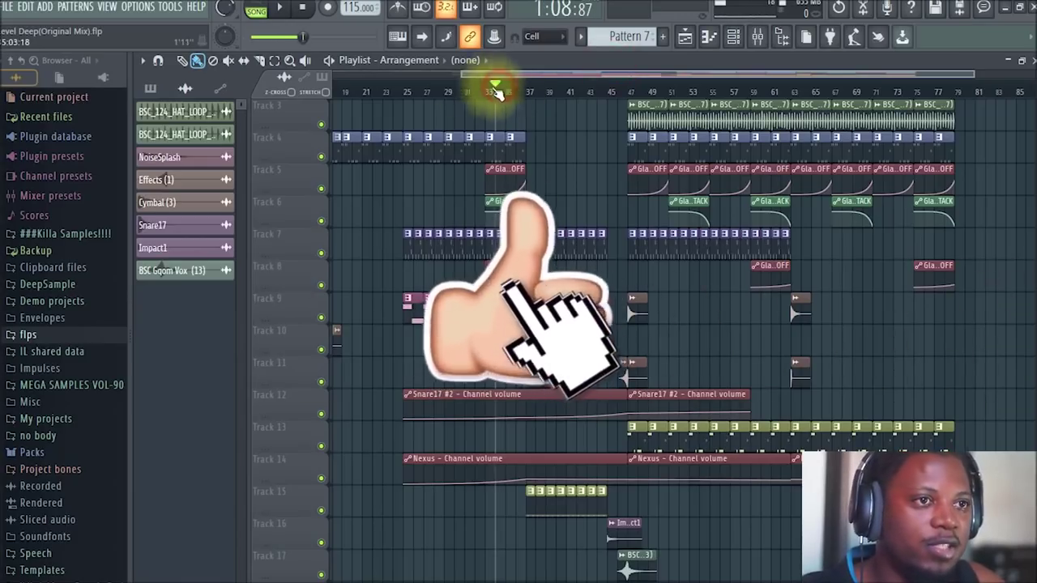
click(482, 89)
scroll(513, 86, up, 1)
key(space)
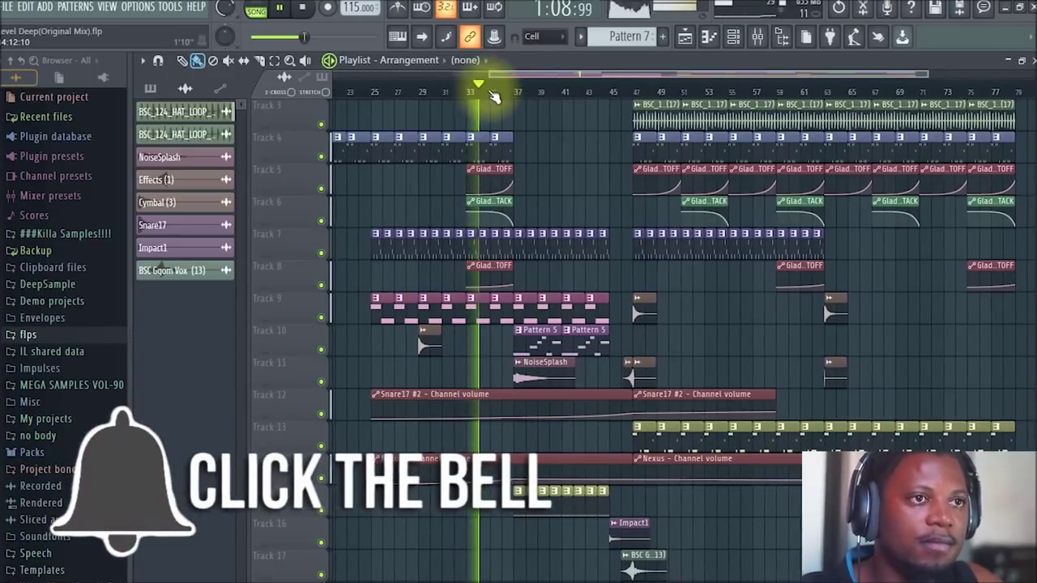
Zoom and pan the Playlist to follow playback to about bar 47, then stop
scroll(500, 94, up, 1)
scroll(524, 74, up, 1)
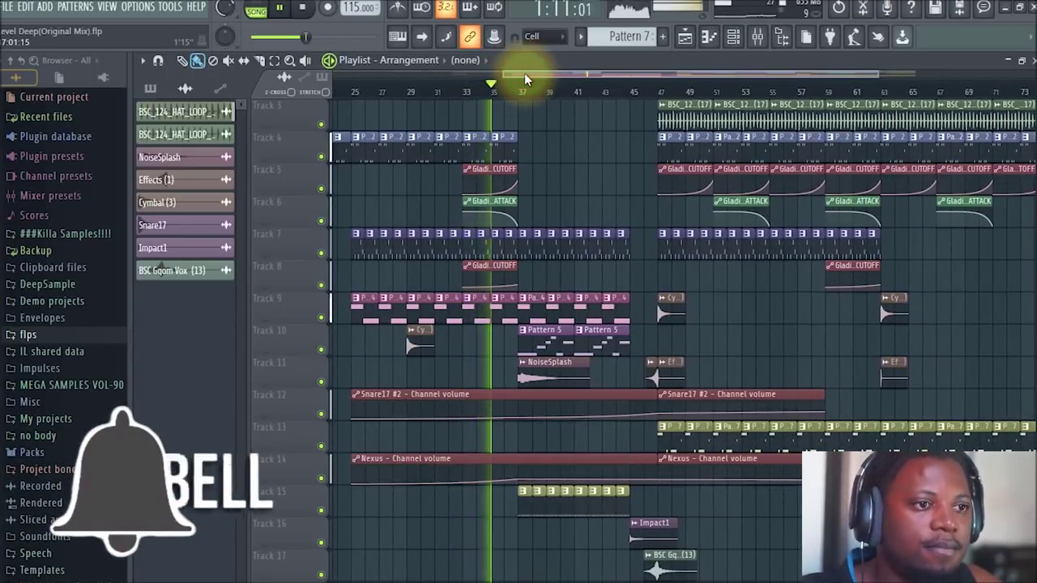
scroll(535, 81, up, 2)
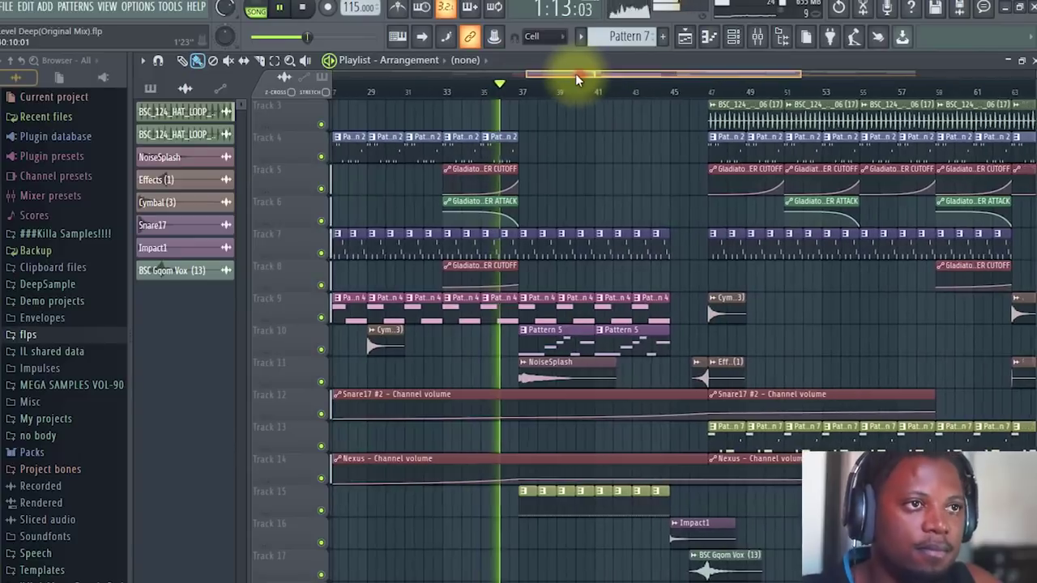
mouse_move(584, 75)
mouse_down()
mouse_move(596, 75)
mouse_move(581, 72)
mouse_up()
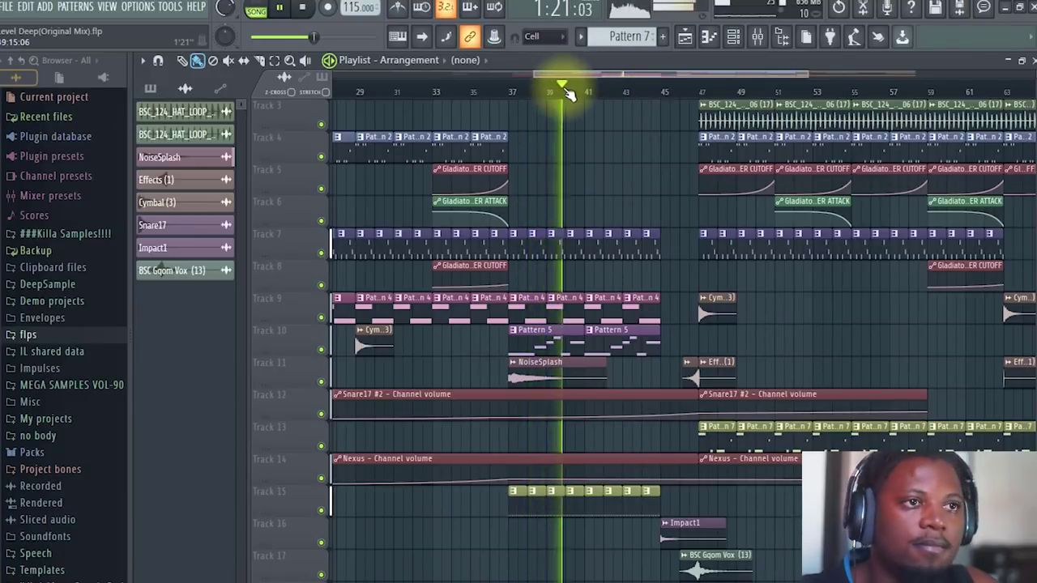
drag(574, 77, 609, 95)
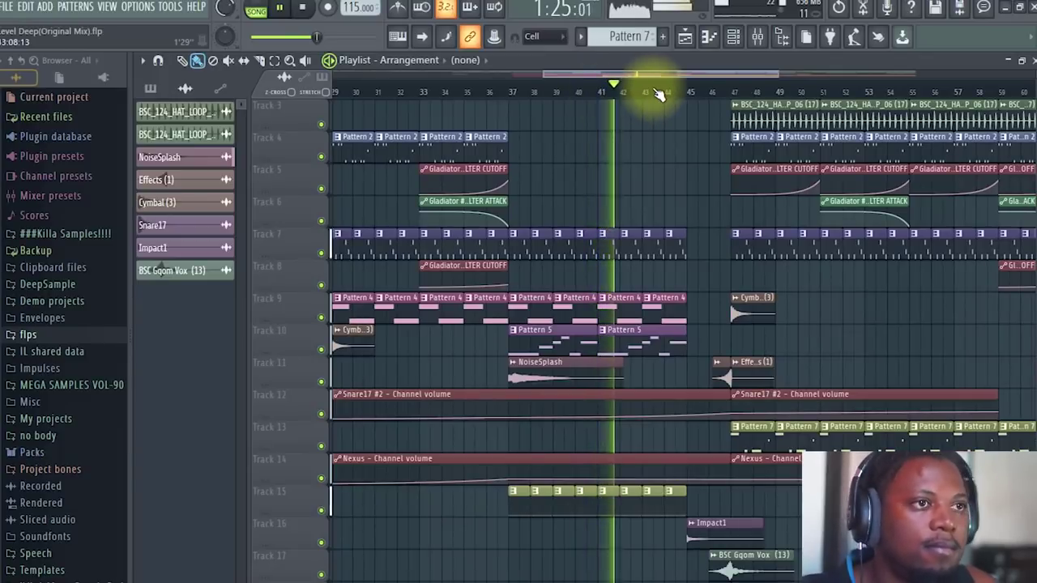
scroll(645, 105, down, 2)
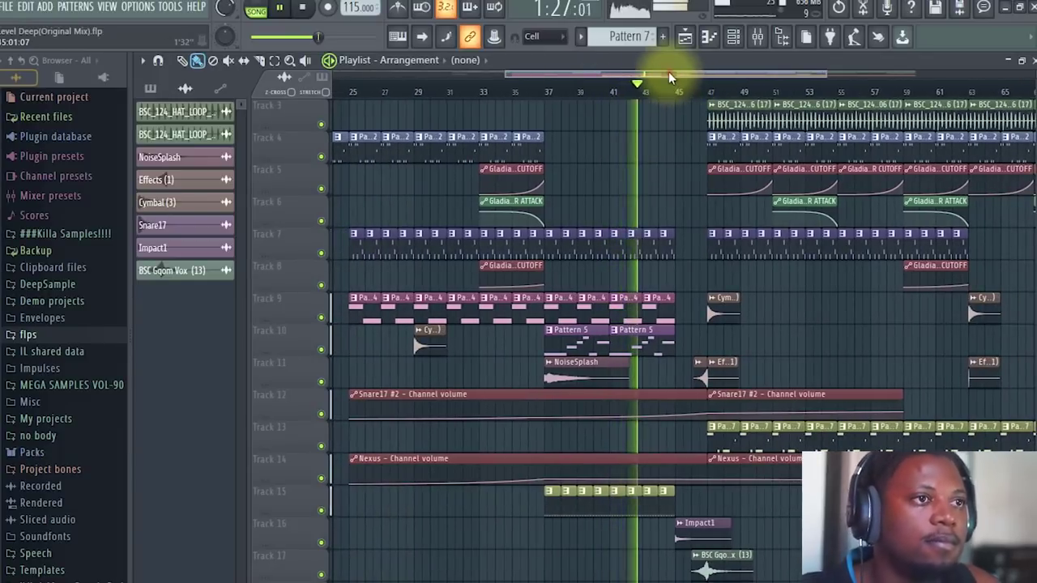
drag(669, 72, 669, 93)
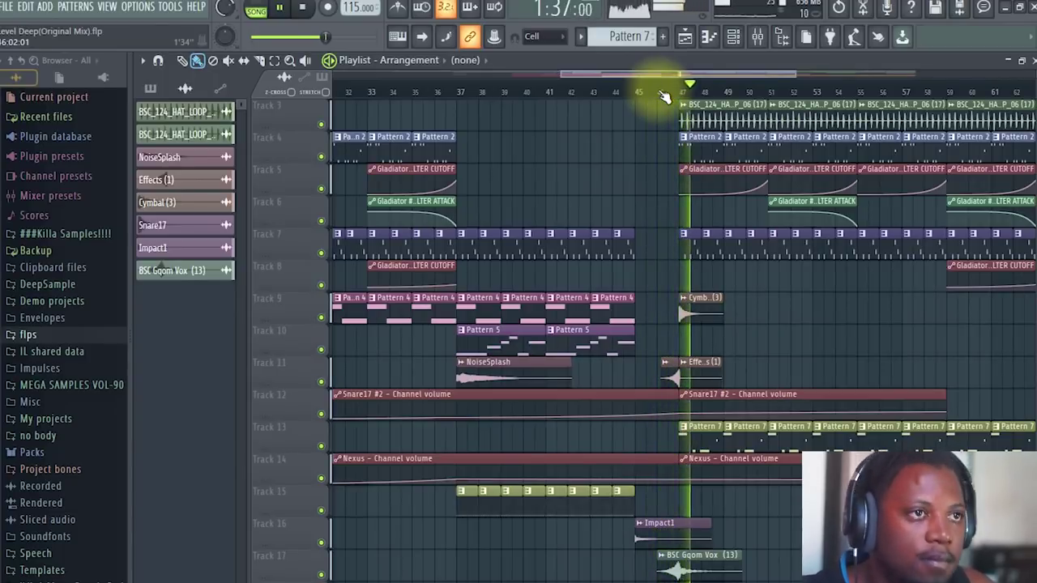
scroll(663, 96, down, 1)
scroll(662, 96, down, 1)
key(space)
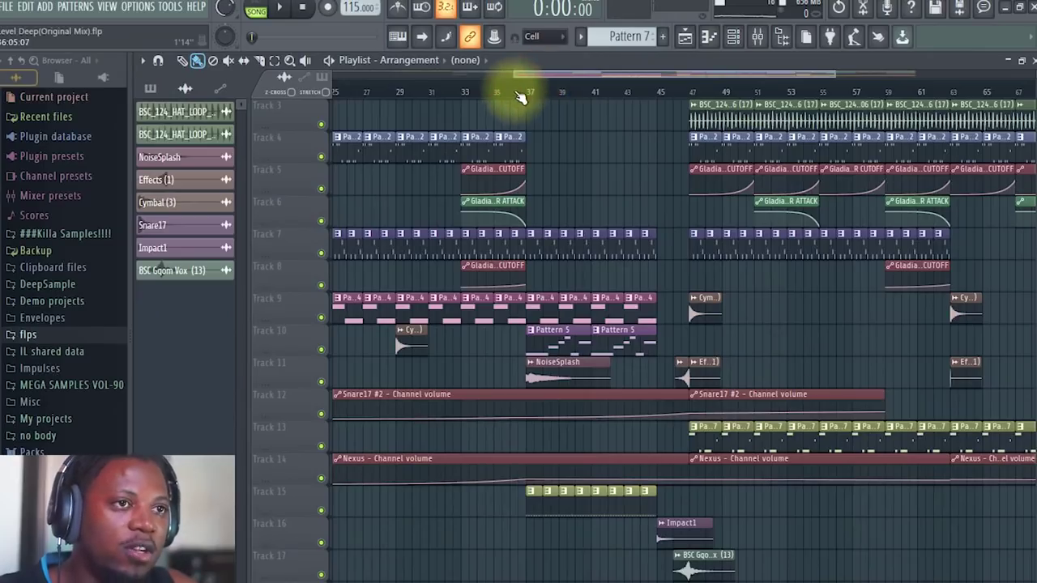
Mark the bars 37–47 time range on the Playlist ruler
drag(528, 92, 695, 91)
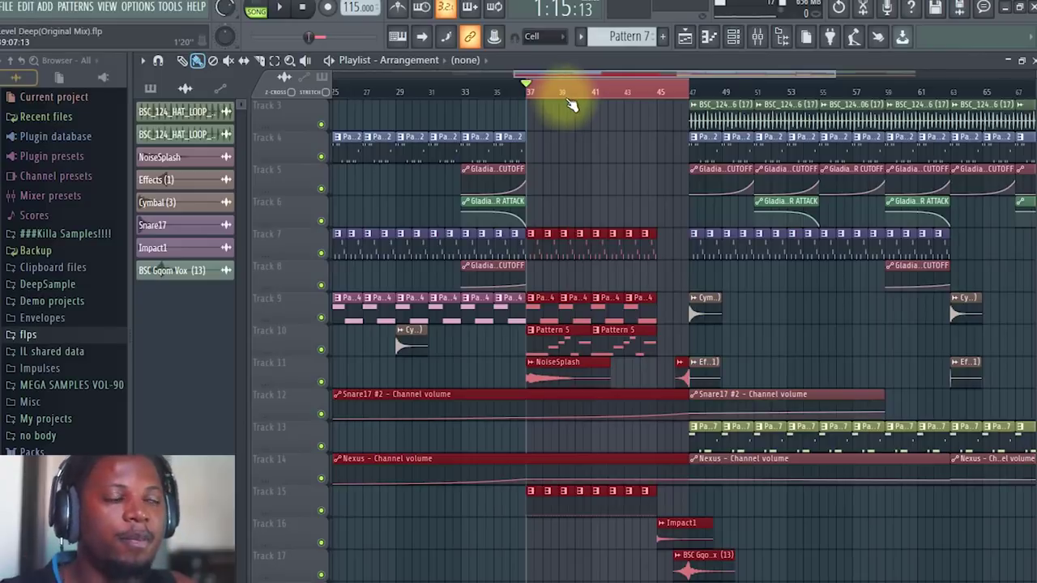
scroll(571, 101, down, 3)
scroll(572, 98, down, 1)
scroll(579, 117, up, 3)
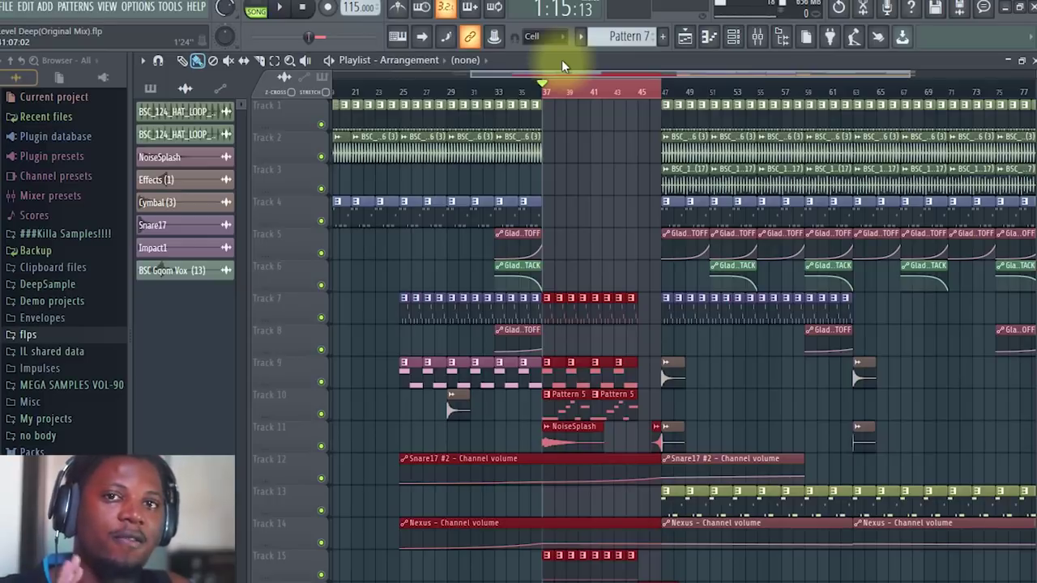
click(665, 58)
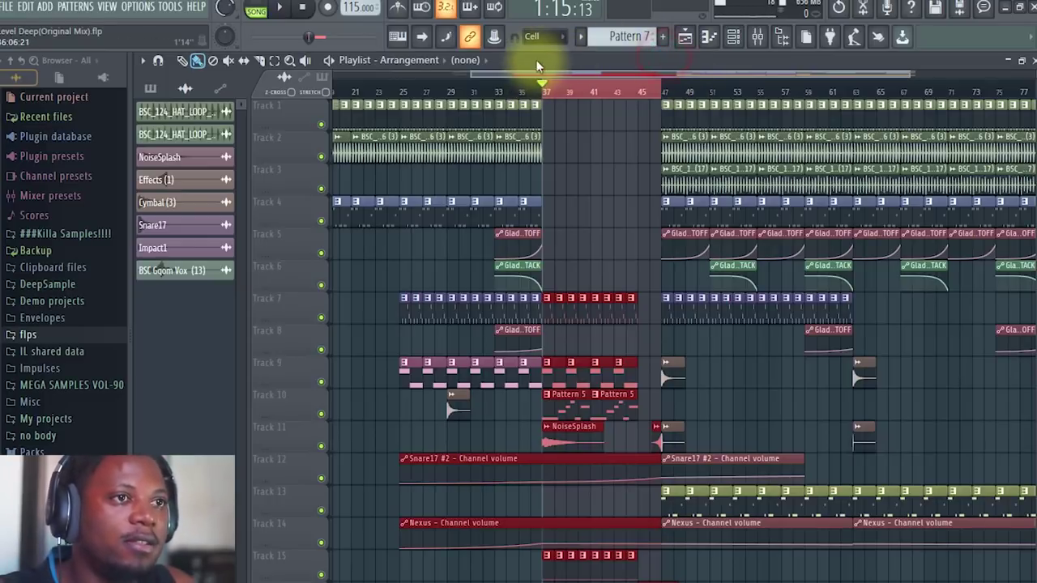
Play Vibranium Review.mp4 in VLC at 5% volume, placing the window over the project
click(536, 60)
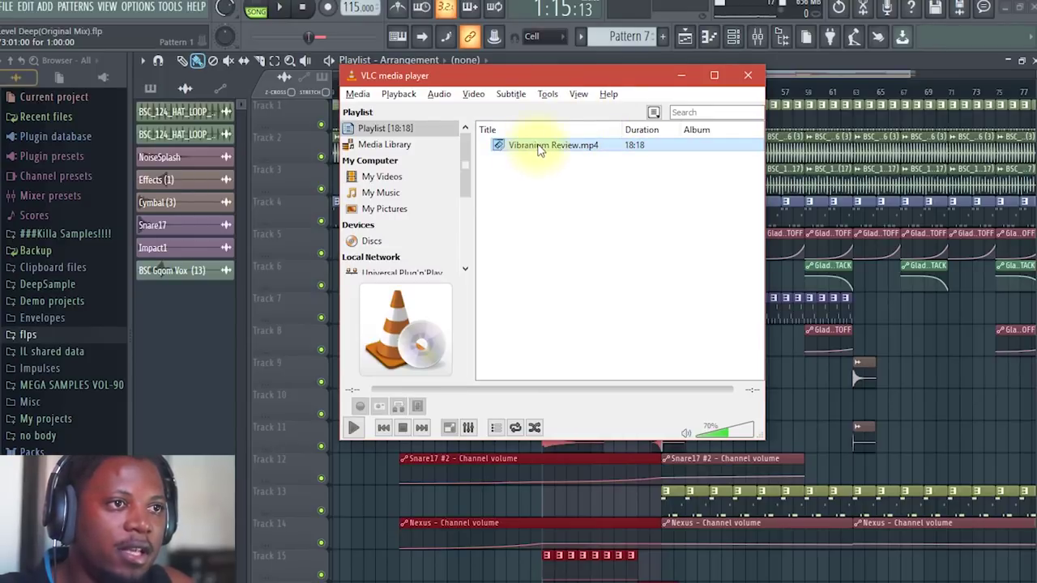
drag(567, 76, 495, 60)
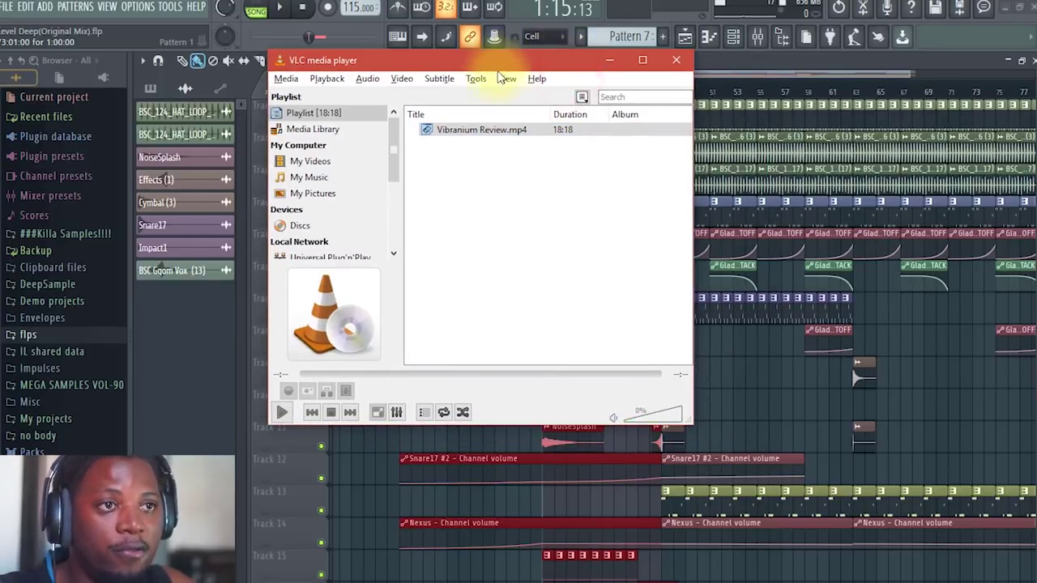
double_click(482, 131)
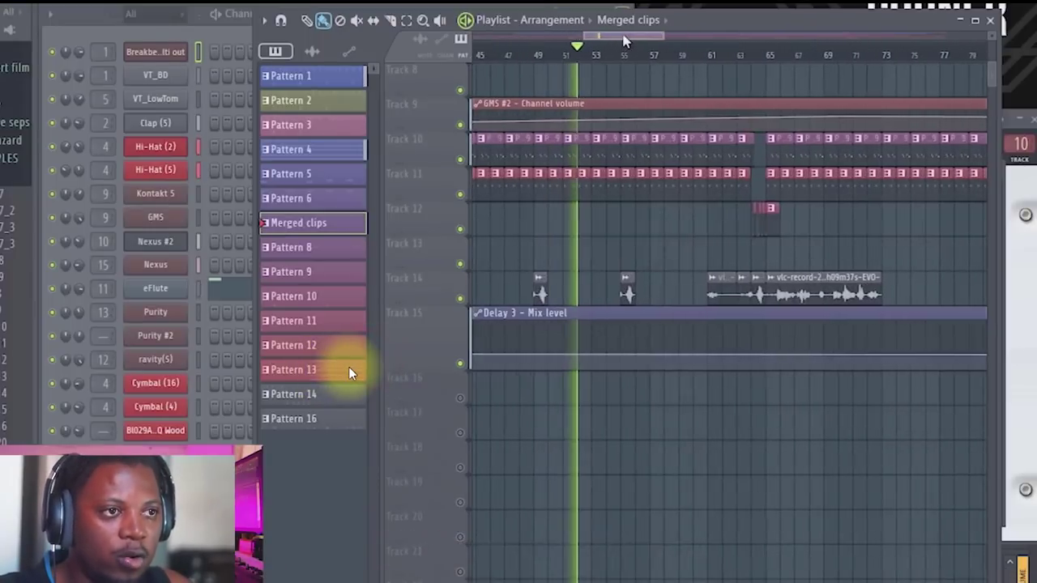
scroll(518, 291, up, 2)
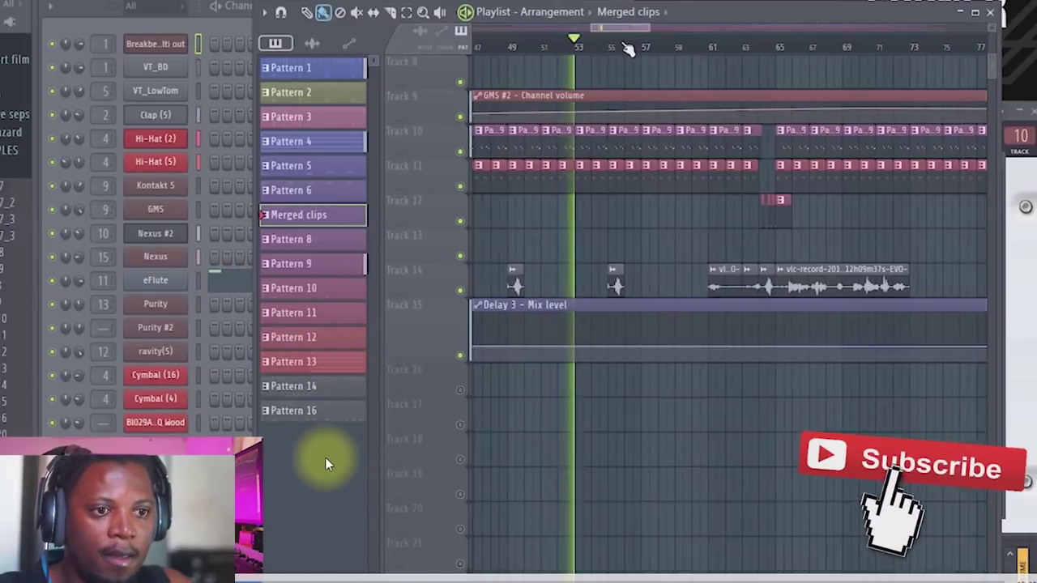
scroll(519, 291, down, 5)
scroll(518, 292, up, 1)
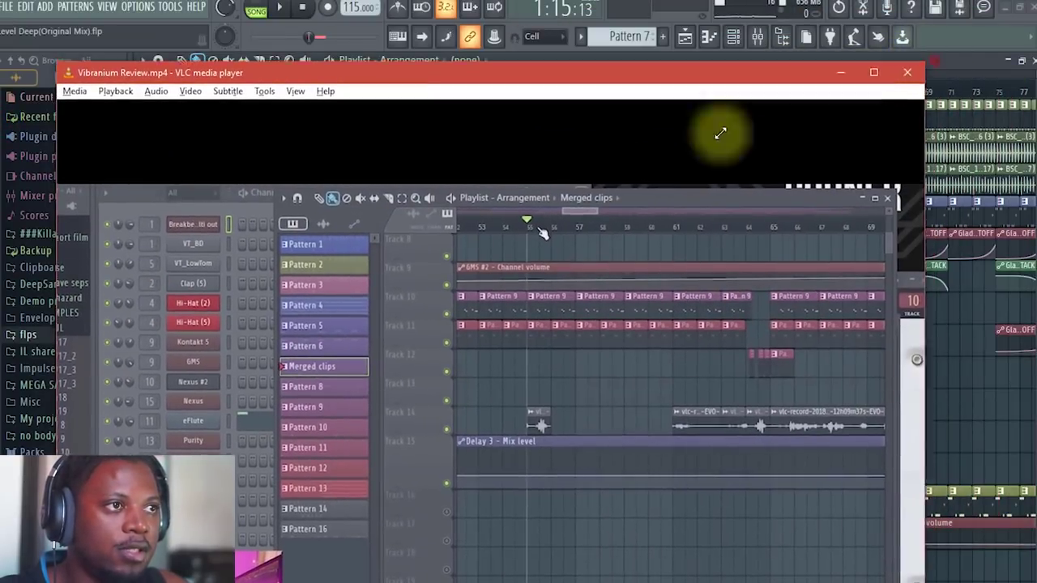
drag(718, 71, 701, 34)
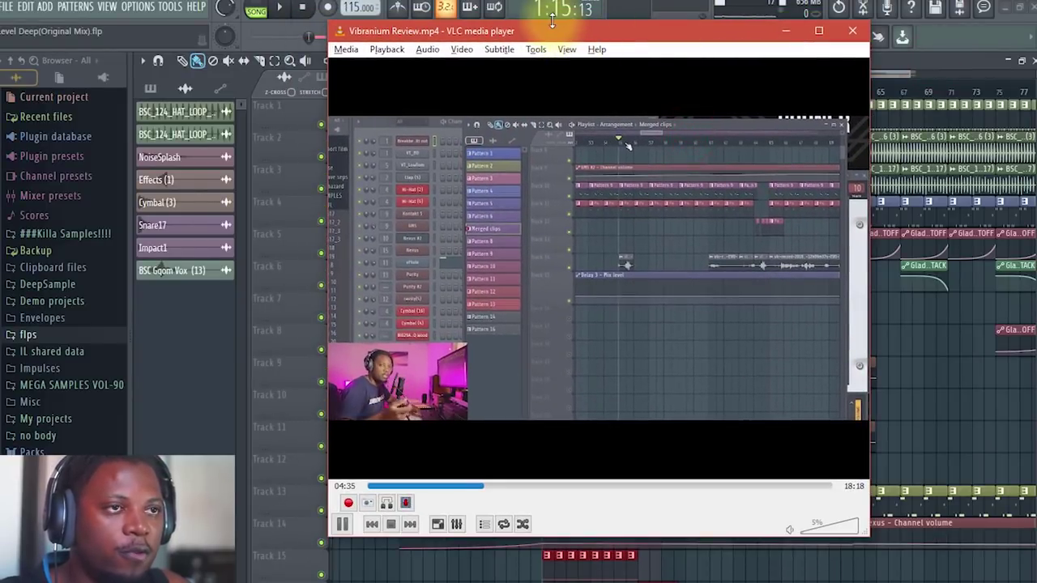
Mute VLC, confirm View > Advanced Controls is enabled, then raise volume to 45%
scroll(550, 196, down, 1)
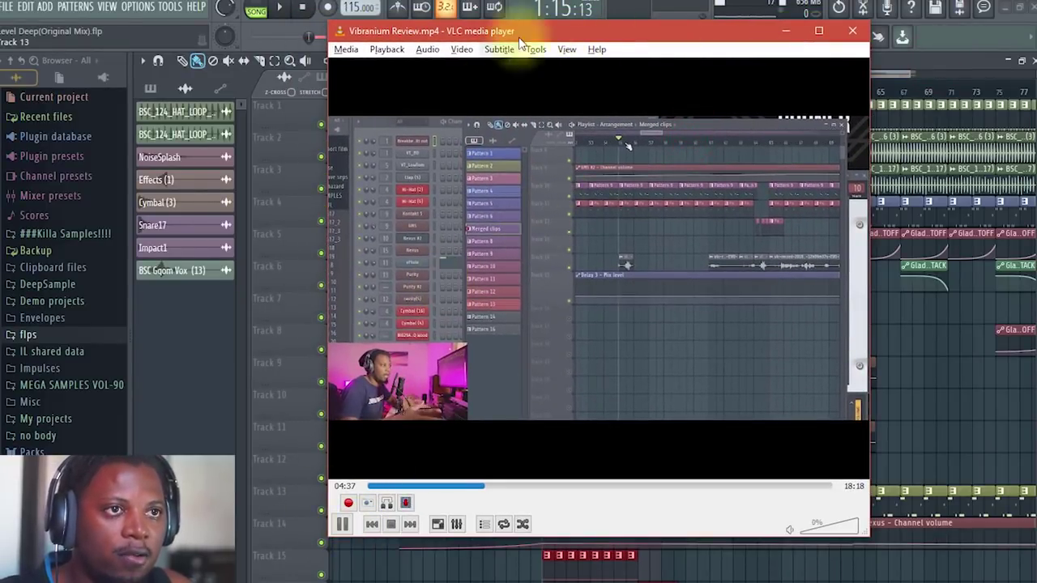
click(567, 48)
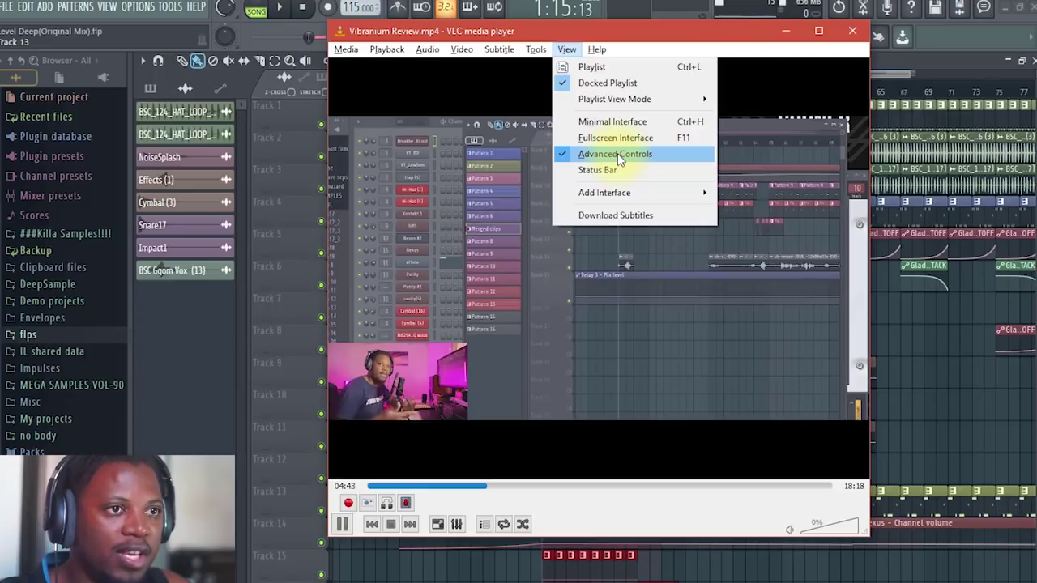
click(349, 503)
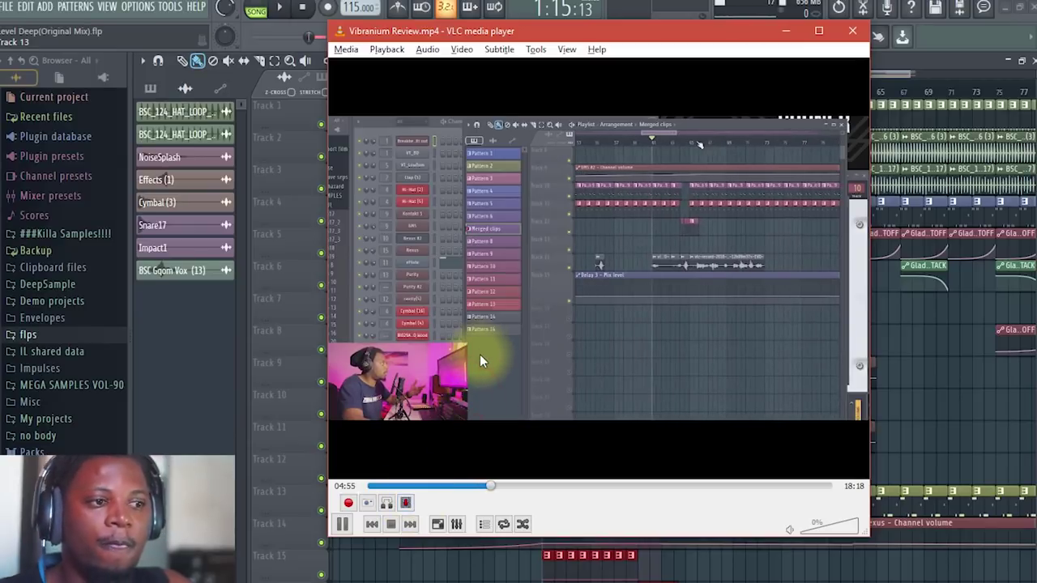
click(566, 49)
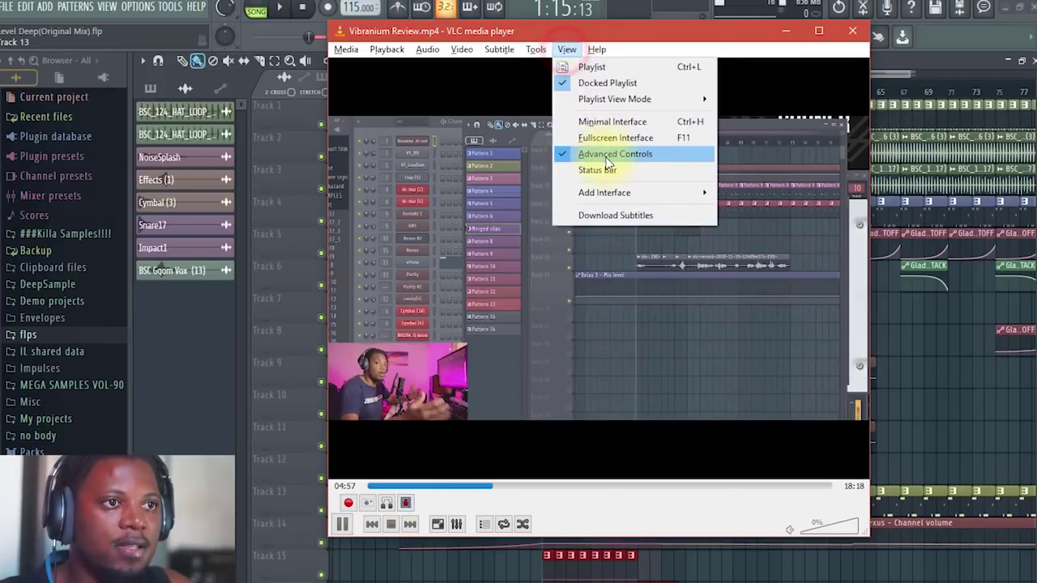
click(506, 409)
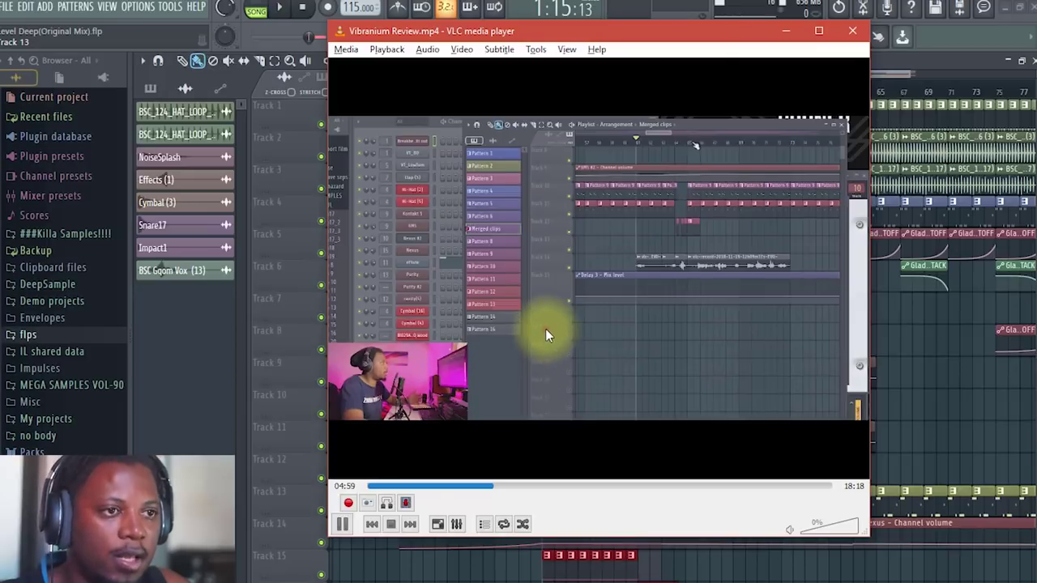
scroll(545, 329, up, 9)
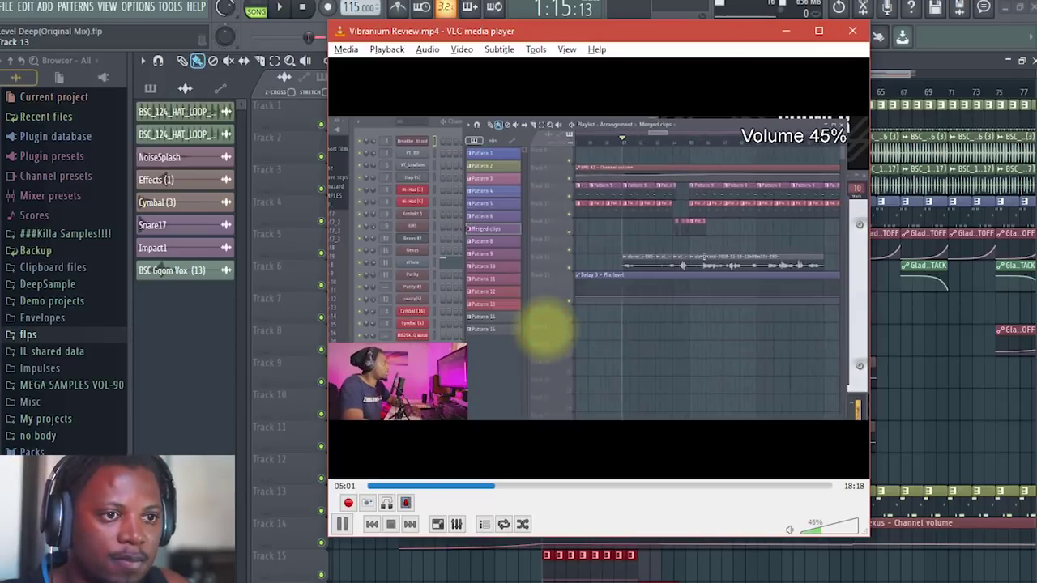
Raise the volume and skim the review video forward past the 06:00–07:22 sections
scroll(448, 346, up, 4)
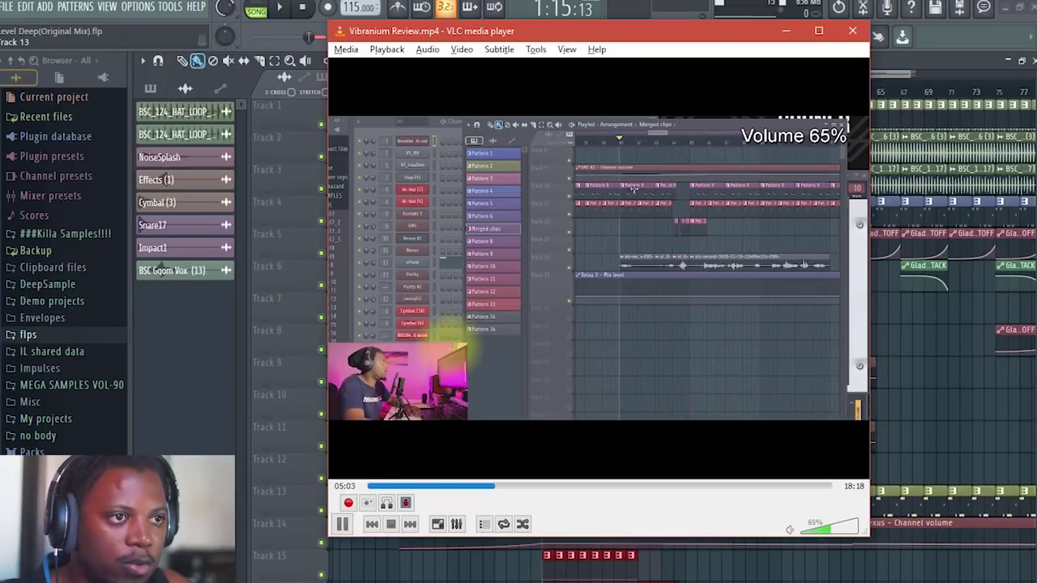
click(518, 486)
click(533, 486)
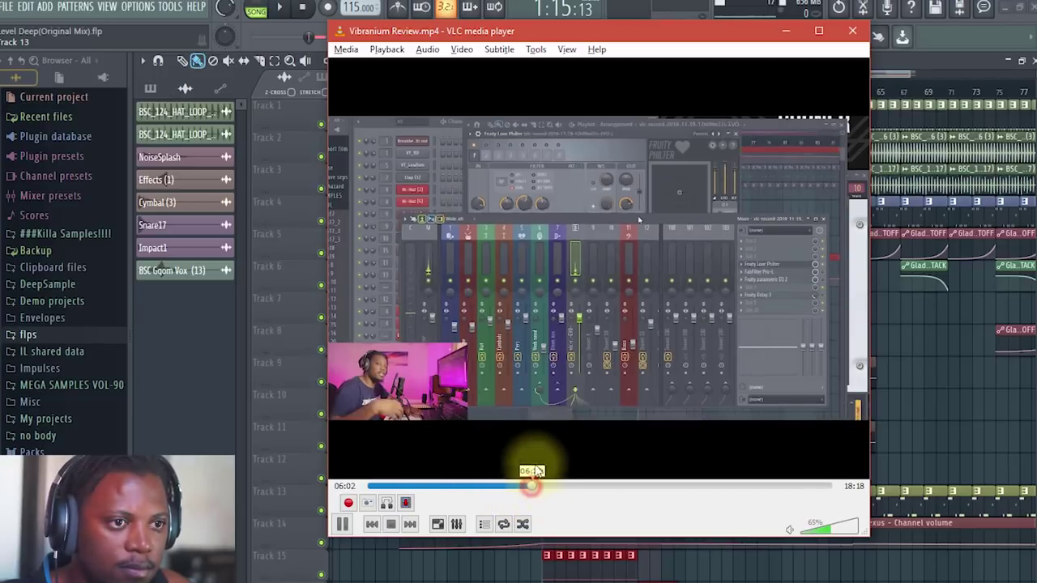
scroll(535, 437, up, 1)
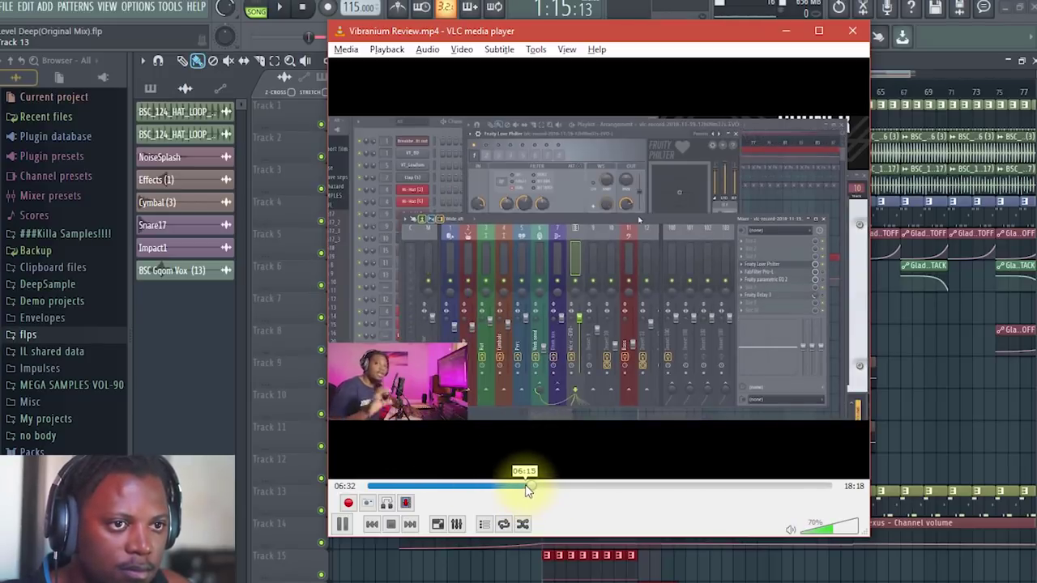
click(525, 484)
scroll(531, 433, up, 2)
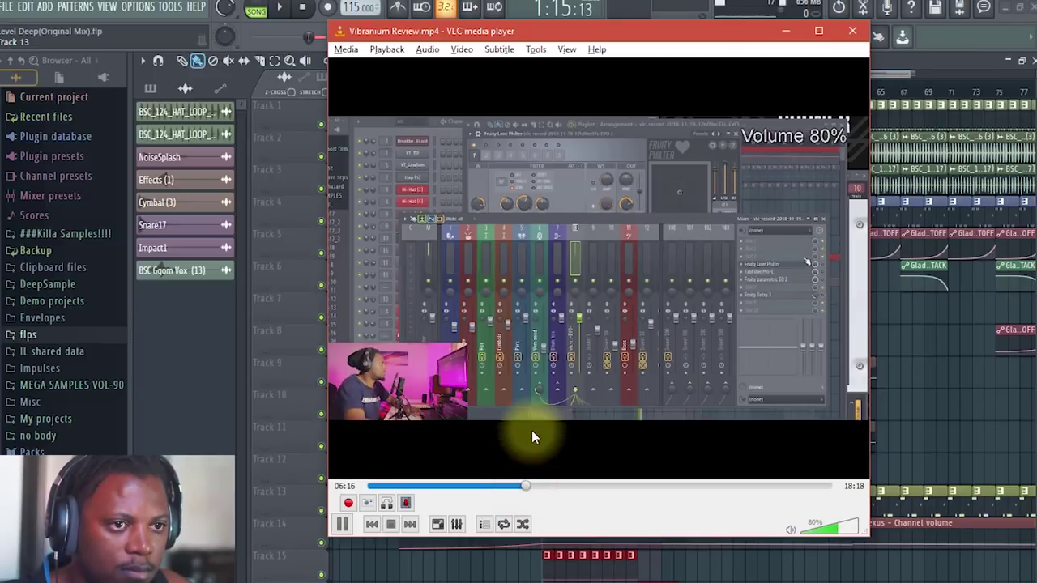
click(545, 486)
click(553, 486)
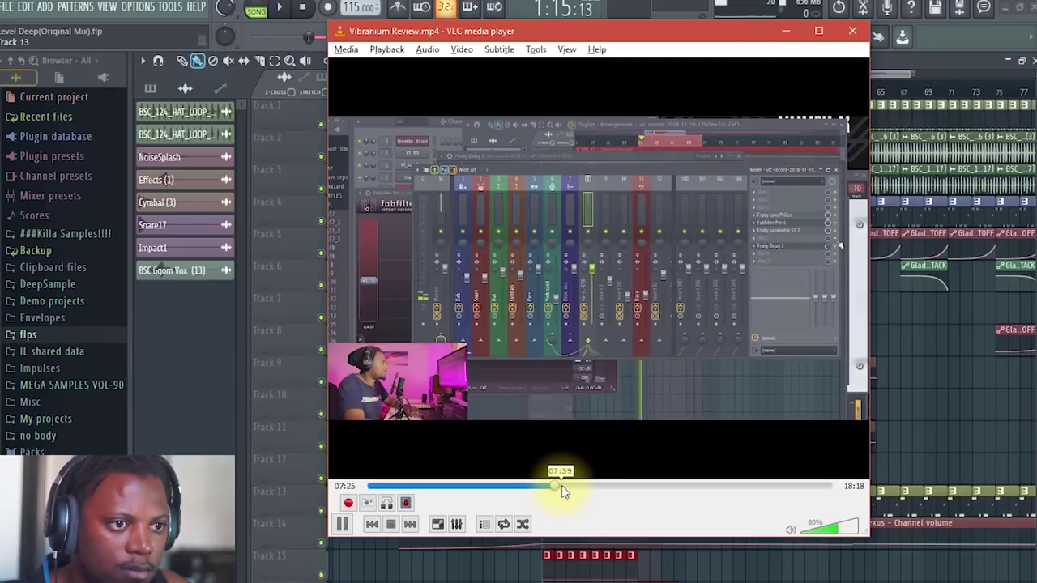
click(583, 486)
click(616, 486)
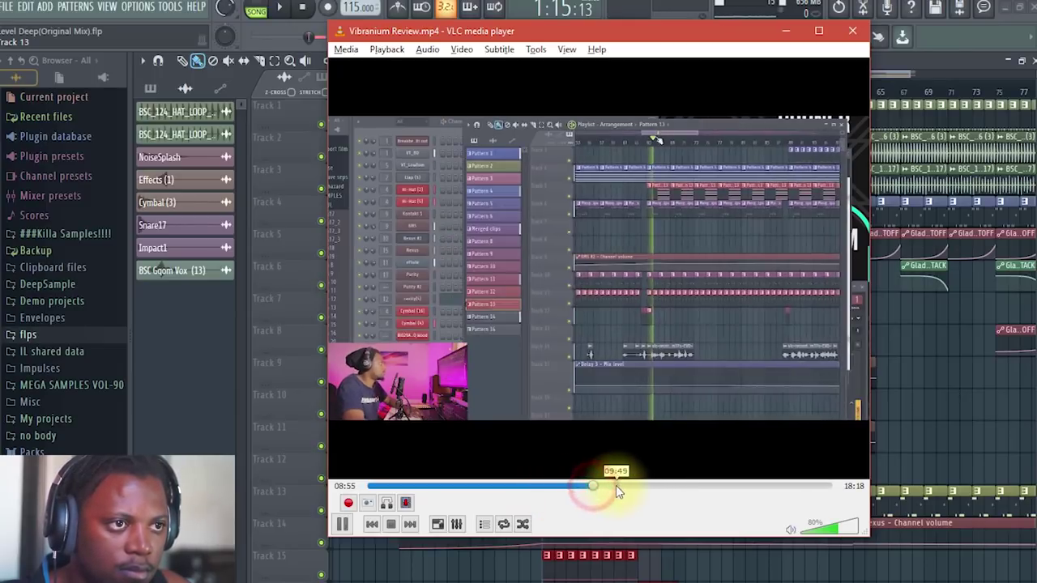
Locate the playlist section near 11:39 and record it with VLC's Record button
click(658, 486)
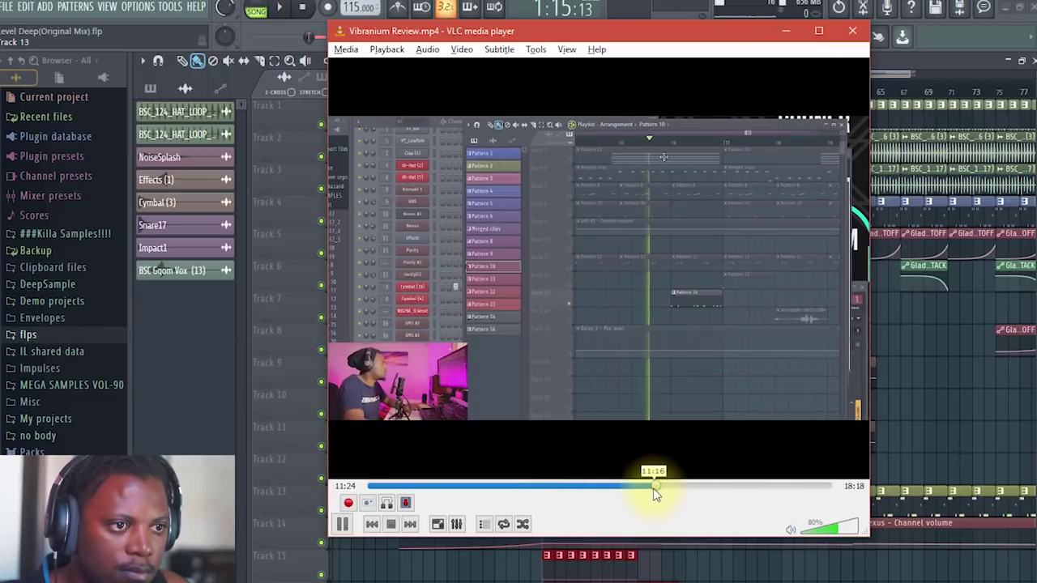
click(654, 487)
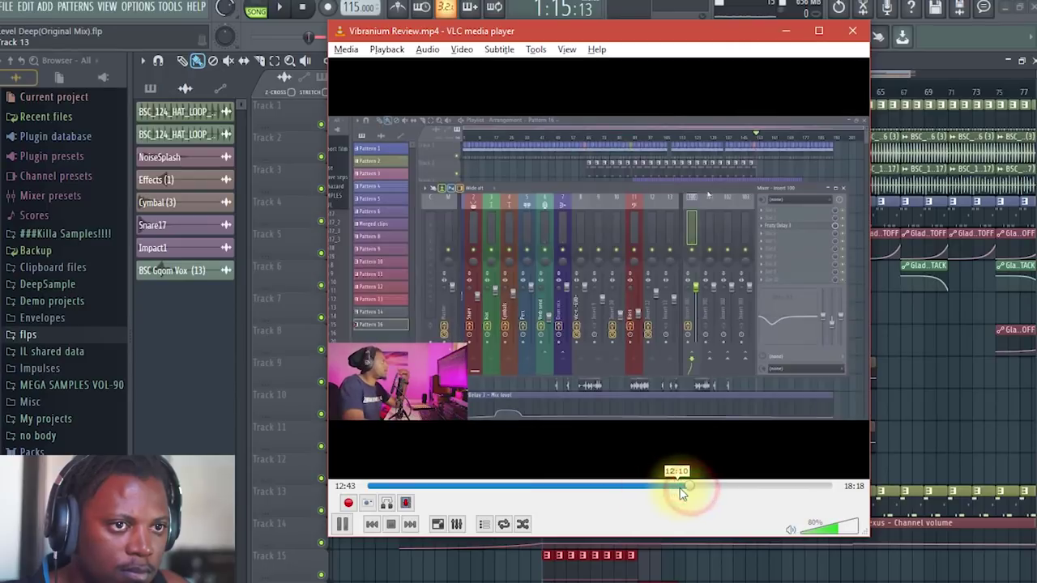
click(681, 487)
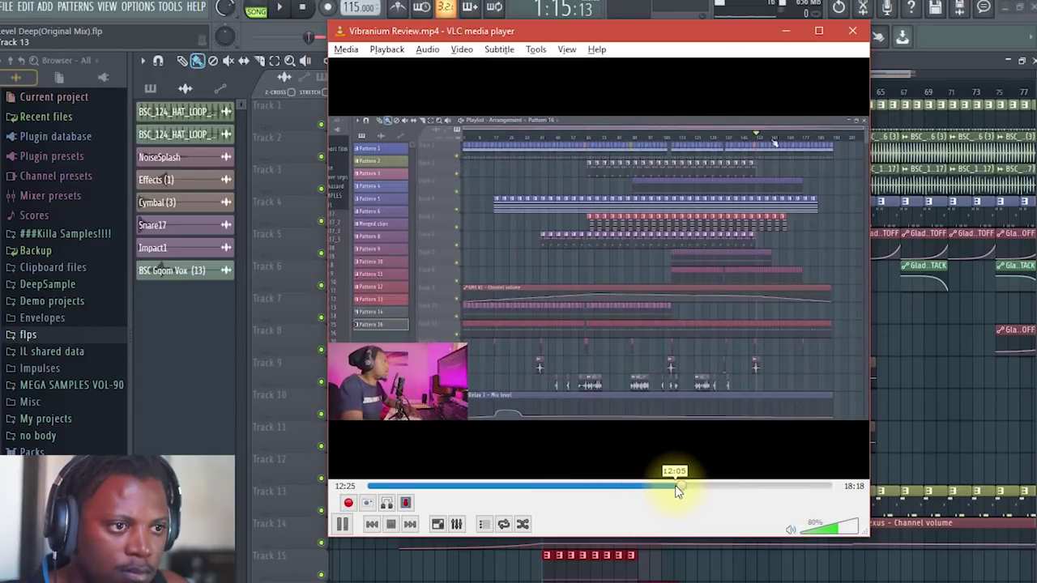
click(676, 486)
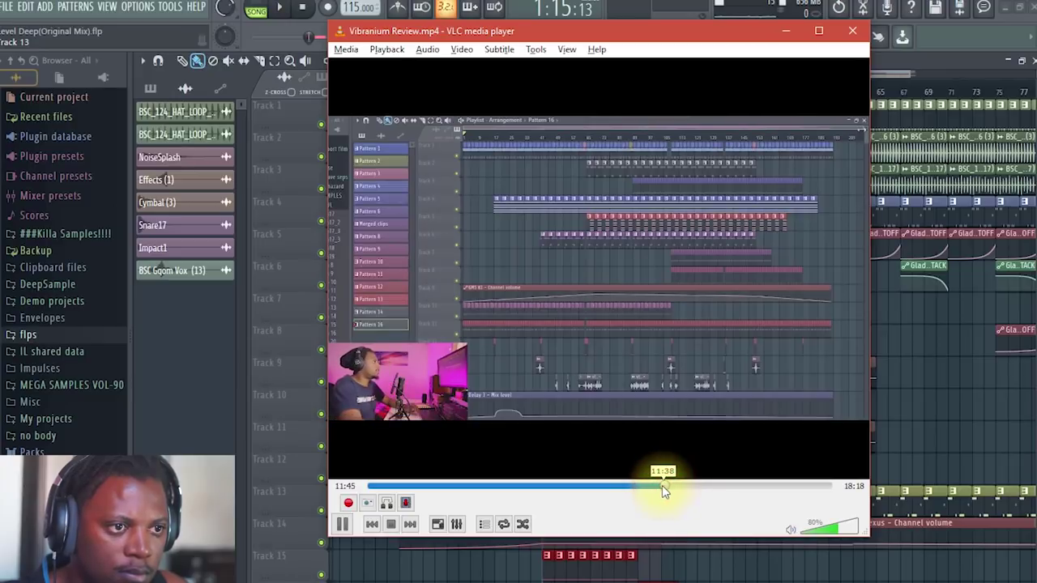
click(660, 486)
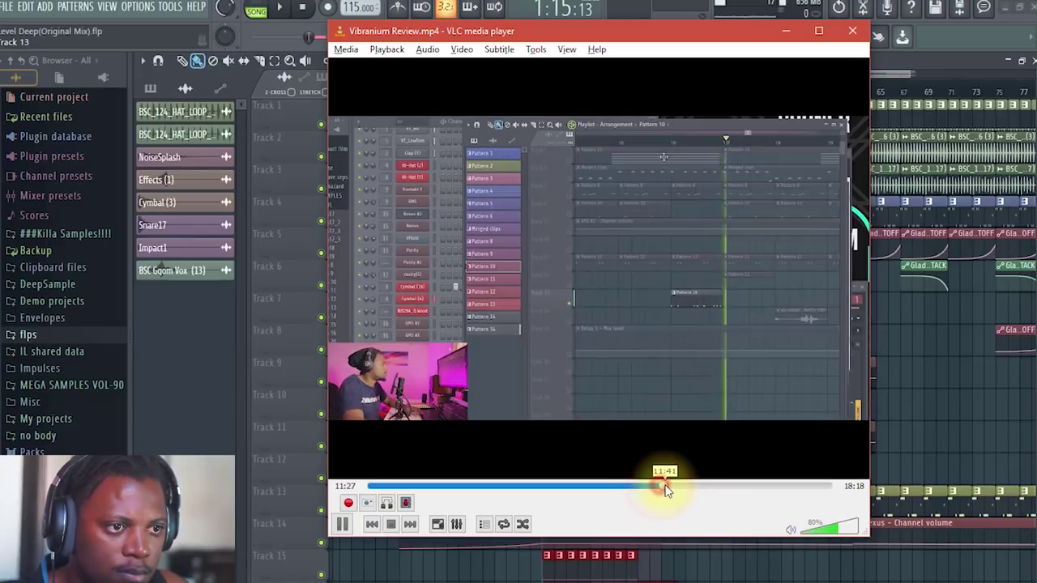
click(664, 487)
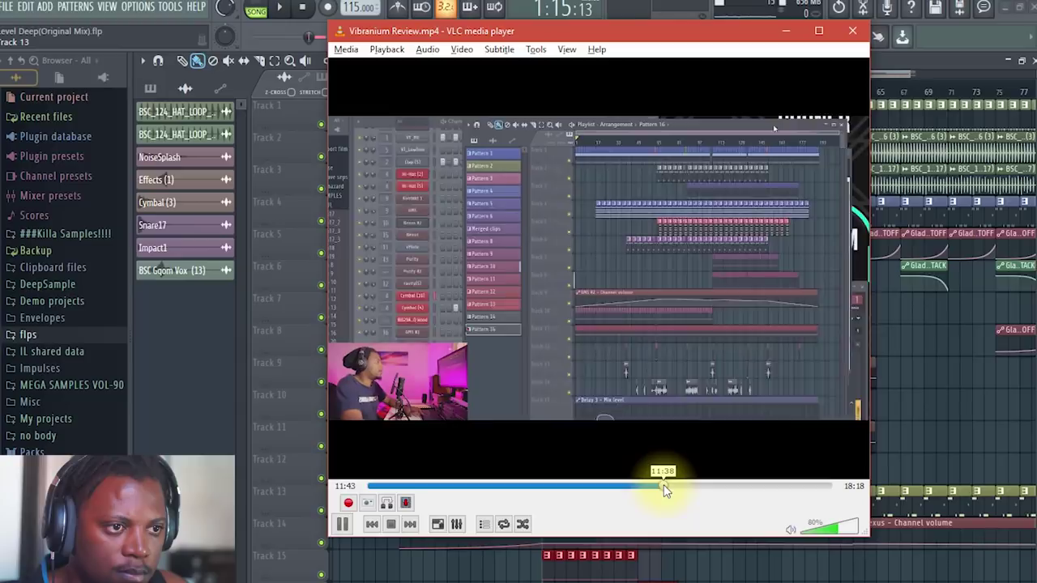
click(664, 487)
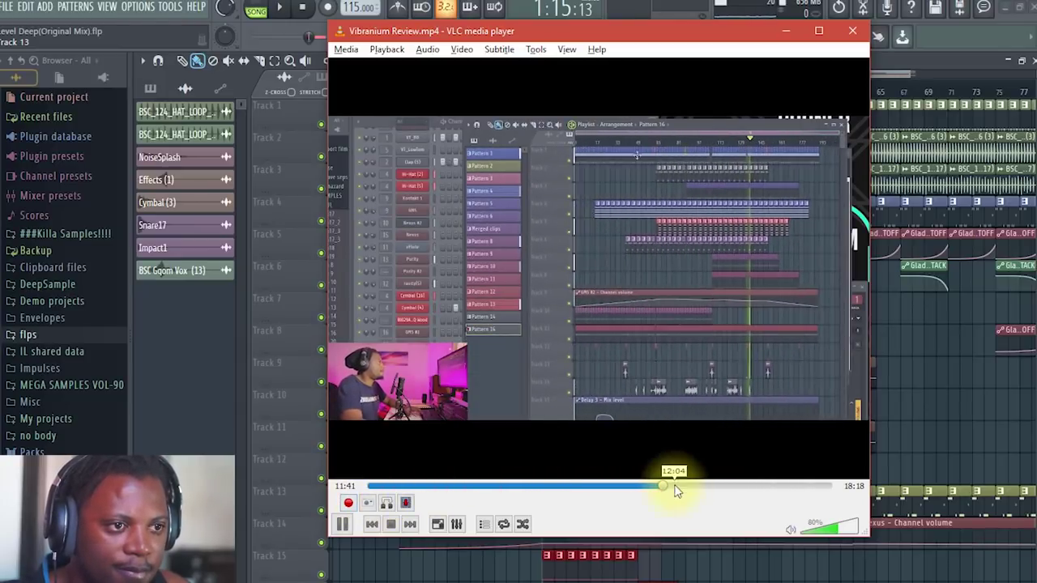
click(349, 503)
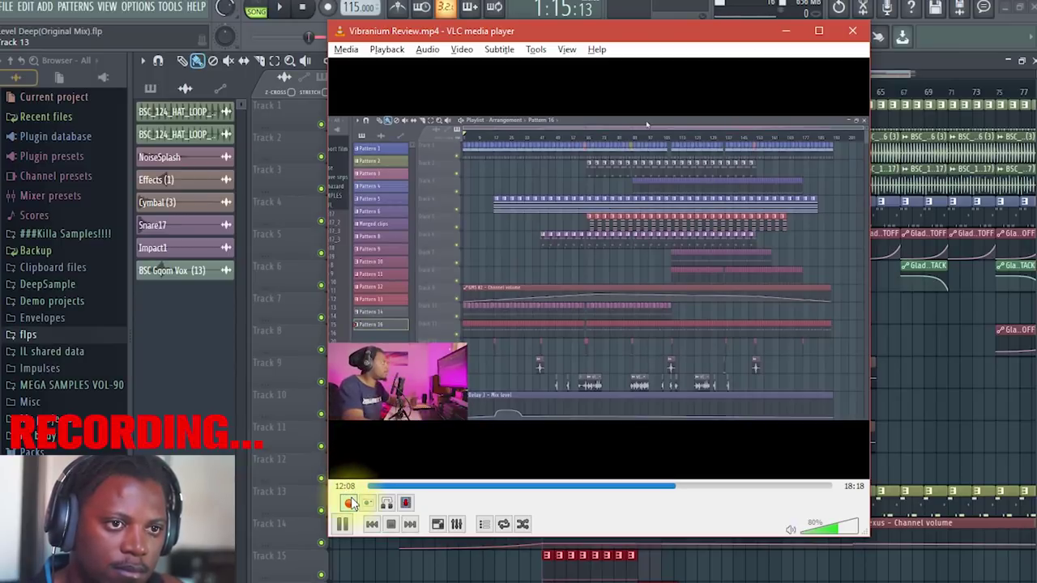
click(390, 524)
Preview the new vlc-record clip from the Videos folder, then launch Format Factory
click(669, 32)
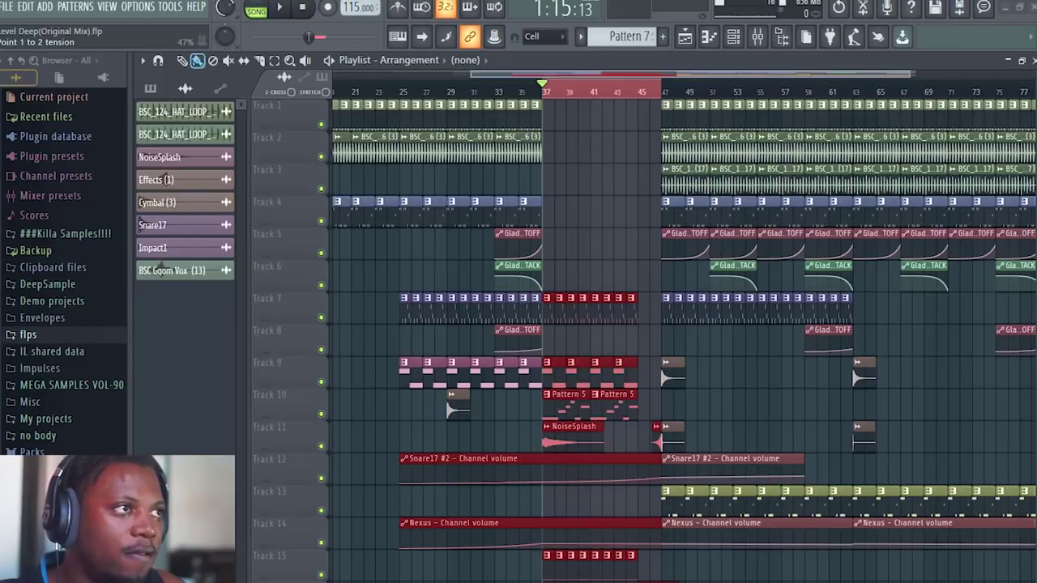
key(super+e)
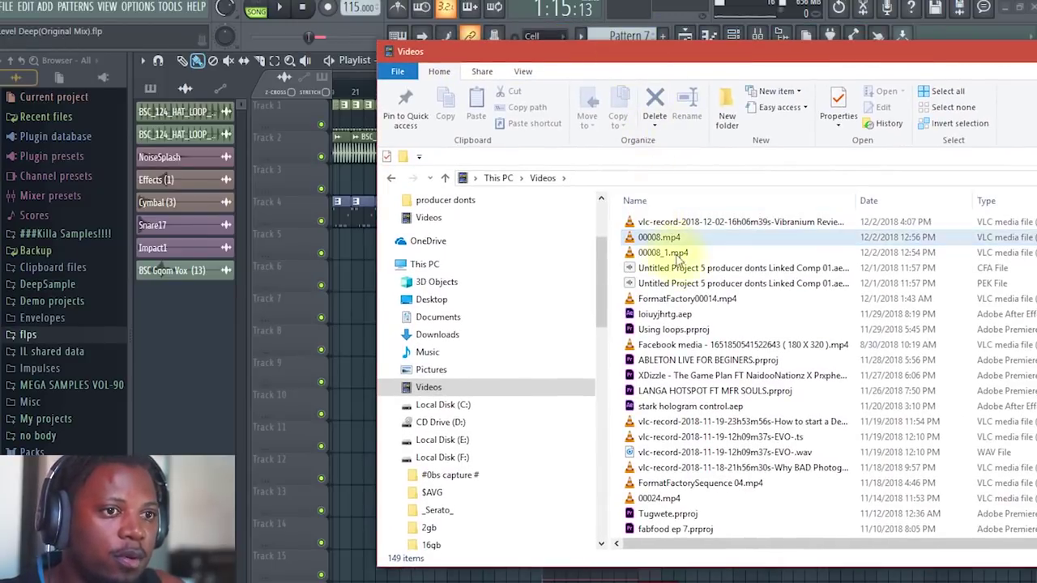
double_click(721, 221)
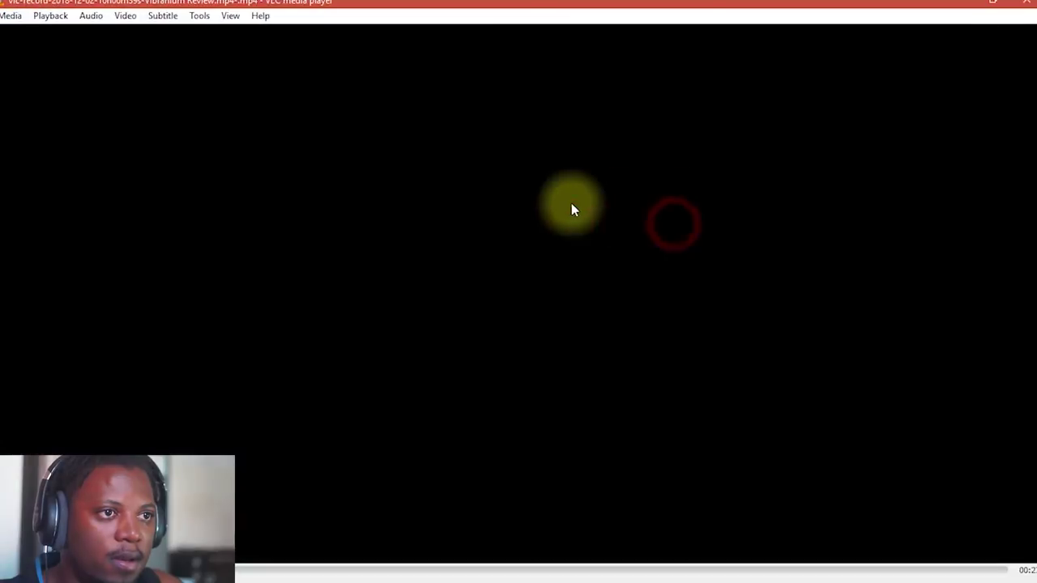
scroll(518, 267, down, 1)
scroll(469, 329, up, 4)
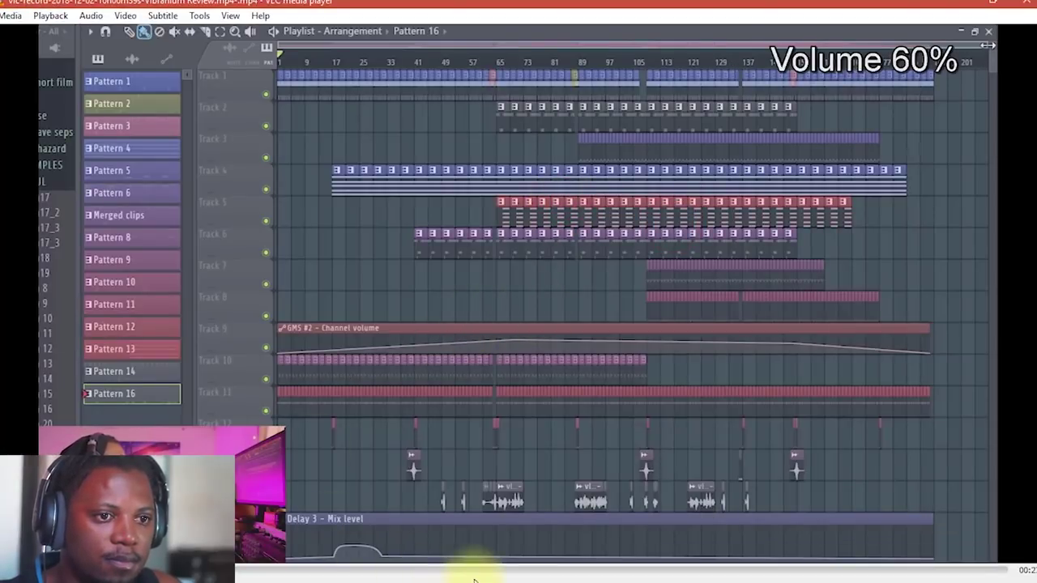
scroll(621, 273, down, 6)
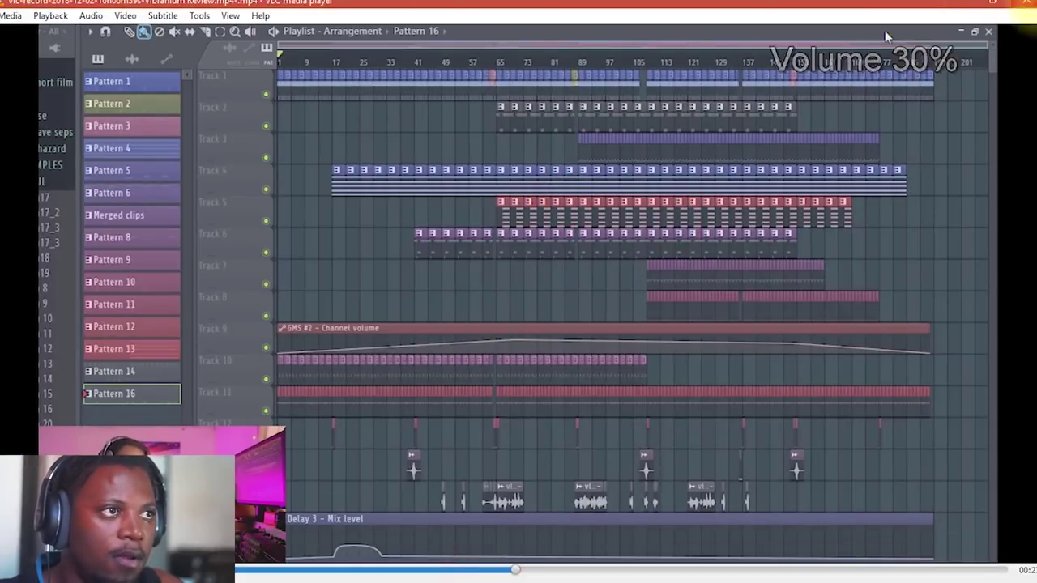
click(1025, 3)
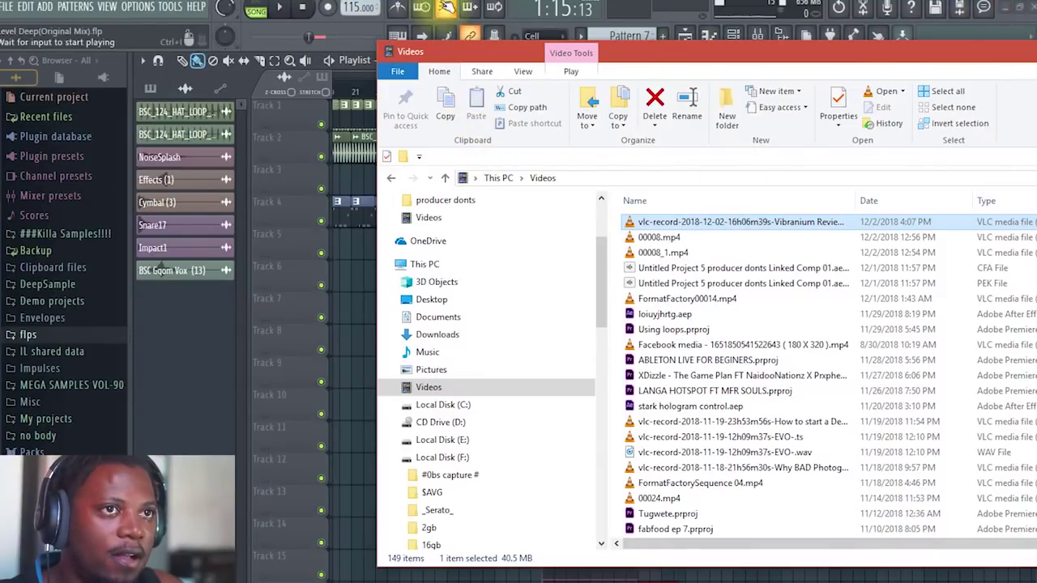
click(252, 20)
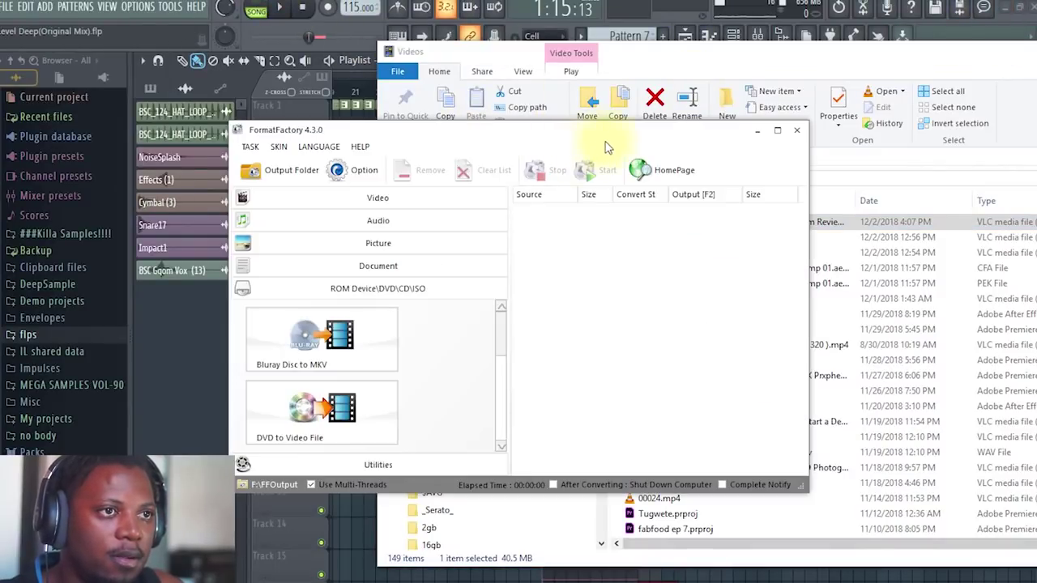
Convert the vlc-record clip to WAV in Format Factory
drag(579, 129, 394, 115)
drag(693, 221, 413, 271)
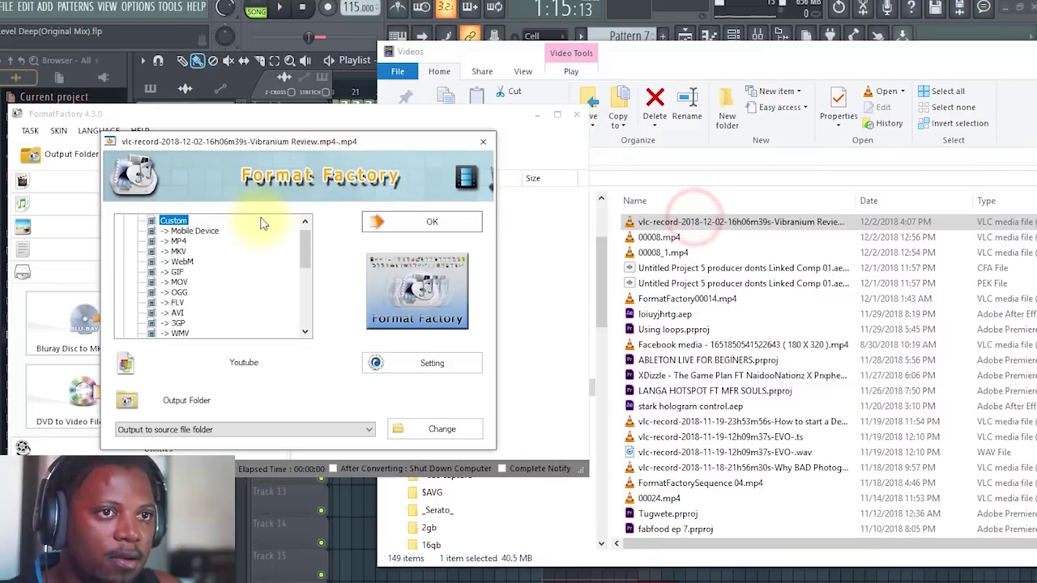
drag(305, 249, 164, 324)
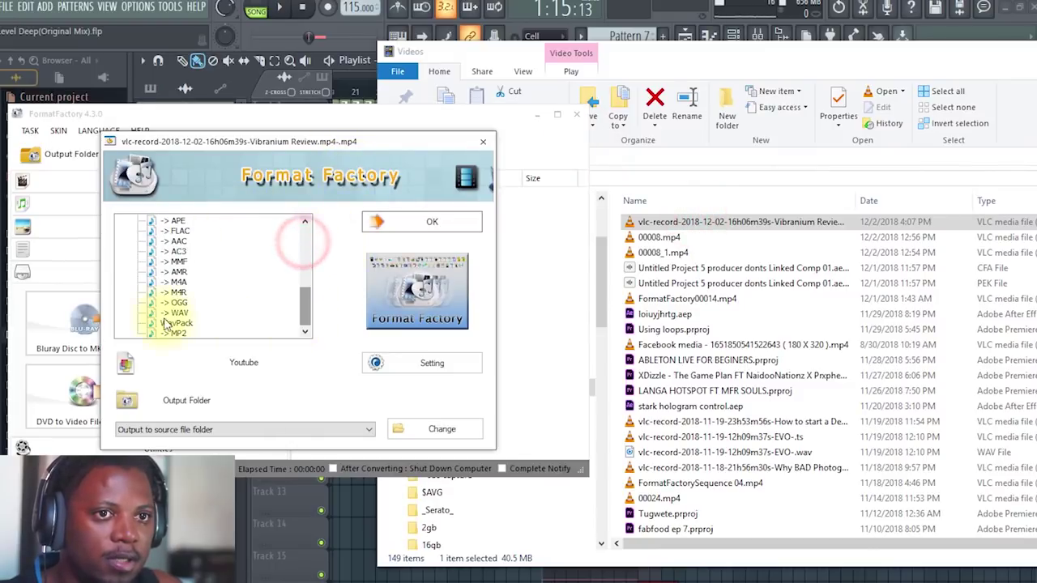
click(427, 217)
click(370, 158)
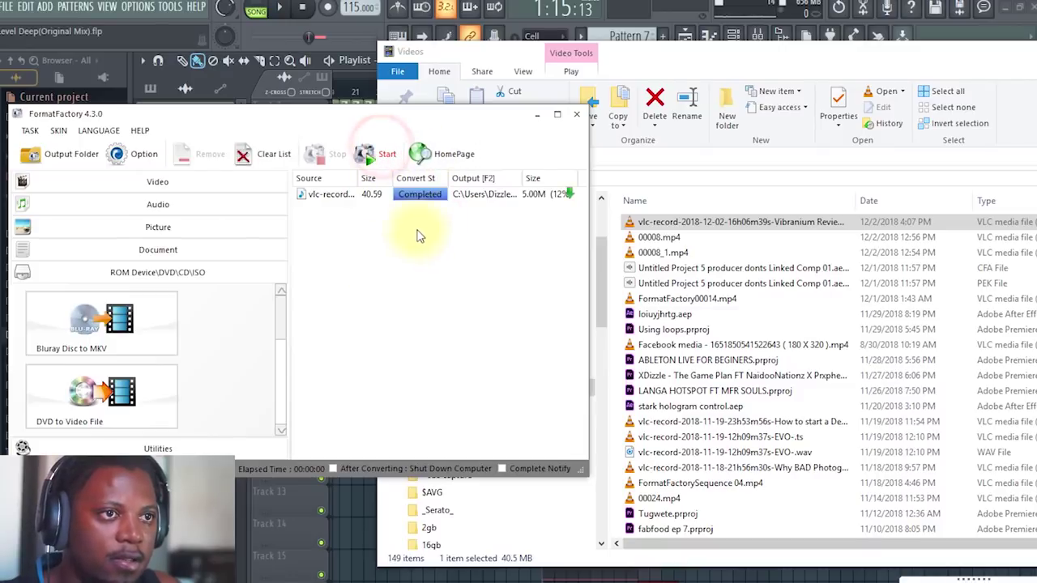
click(577, 114)
Refresh the Videos folder, verify the new WAV file, and return to FL Studio
right_click(771, 247)
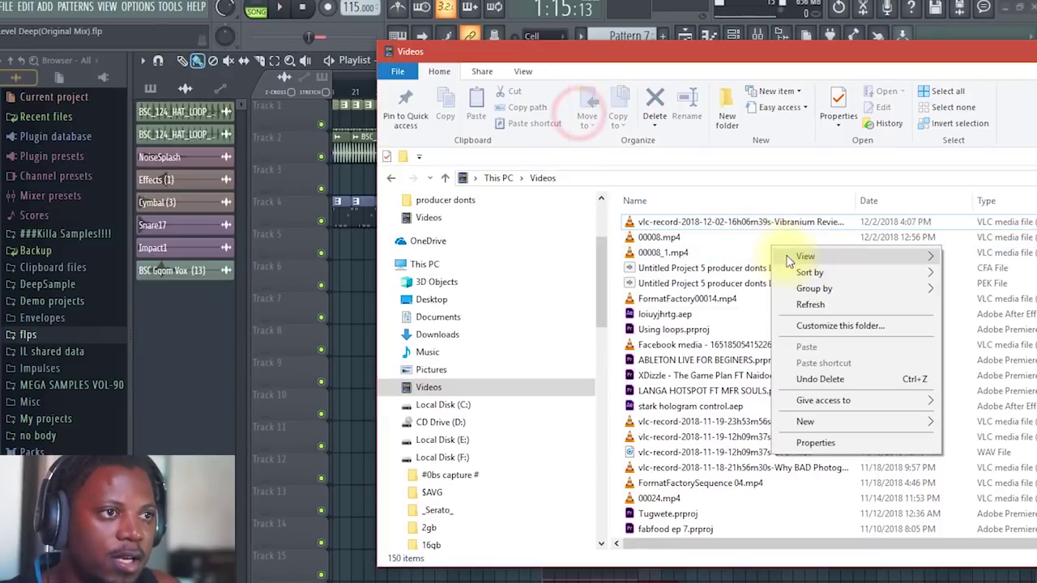
click(820, 303)
click(686, 238)
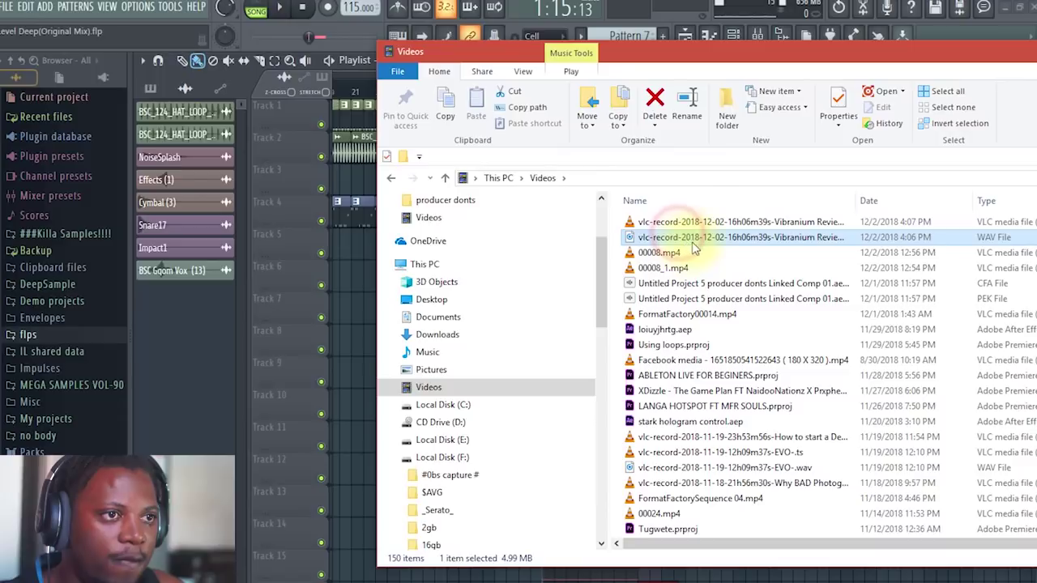
click(687, 224)
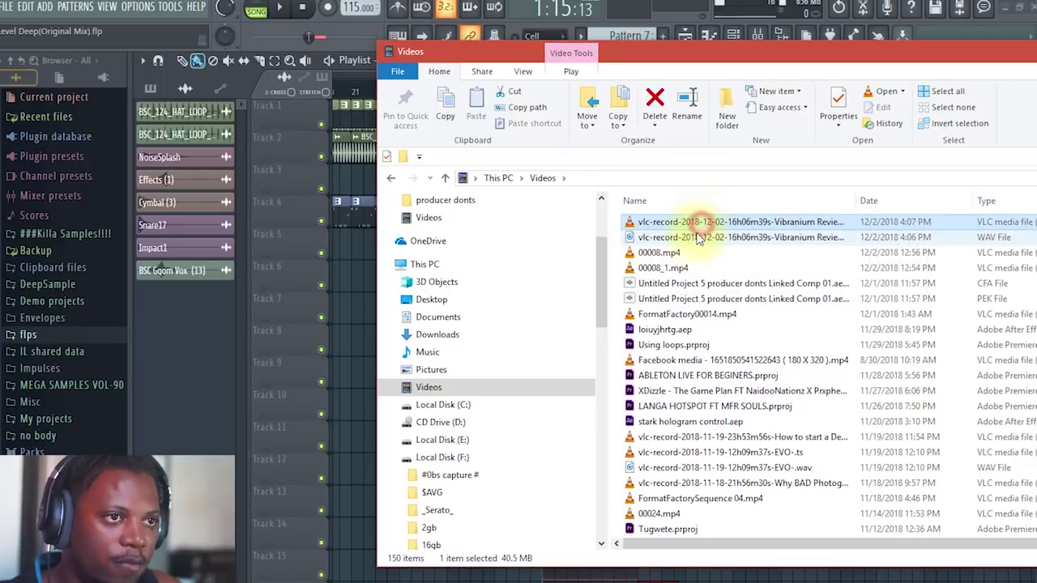
click(696, 237)
click(626, 28)
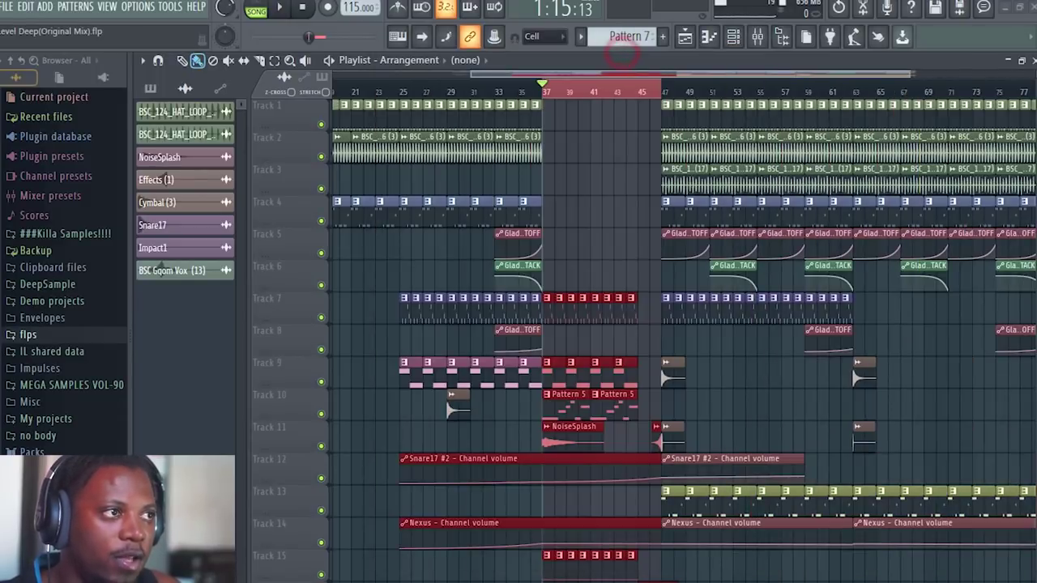
double_click(575, 56)
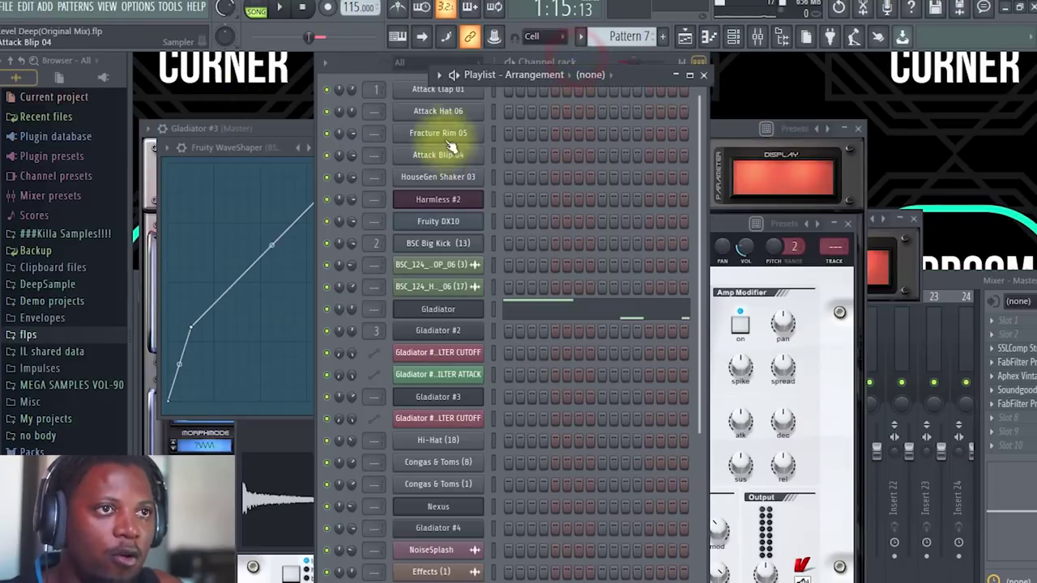
Select Pattern 8 in the Channel rack and insert a new Audio Clip channel
click(361, 62)
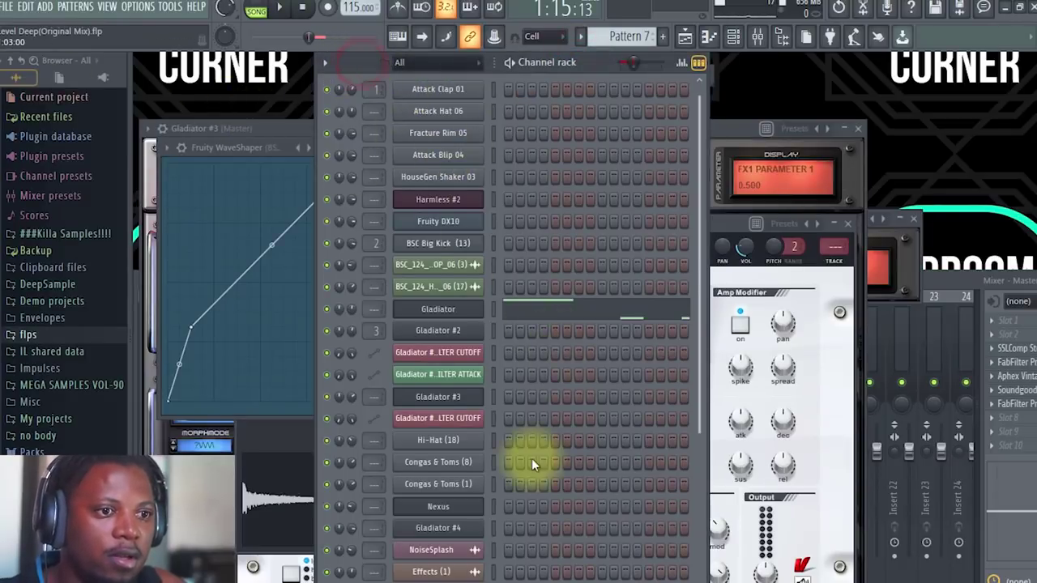
scroll(532, 464, down, 5)
click(662, 36)
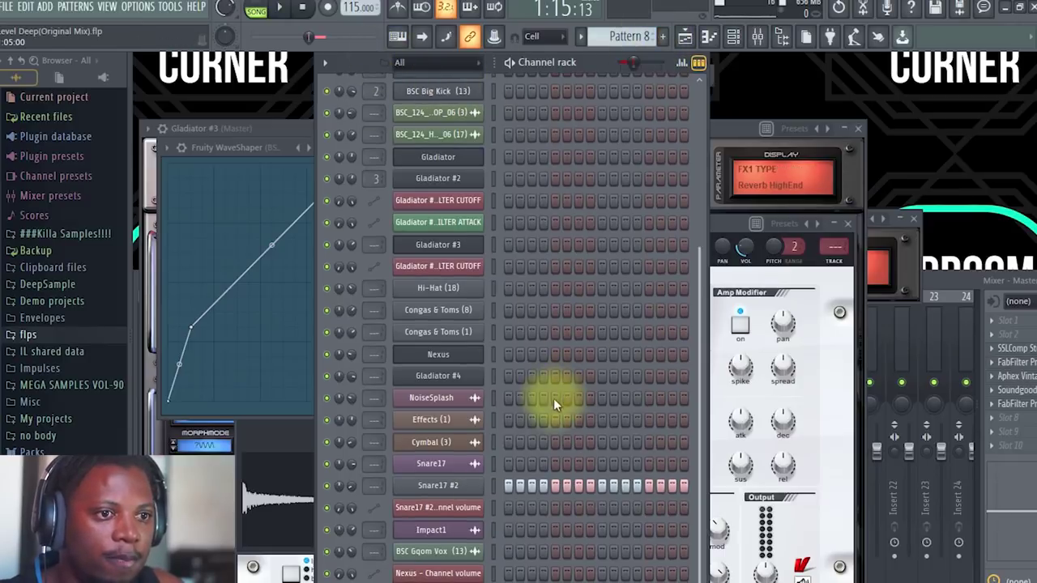
click(438, 580)
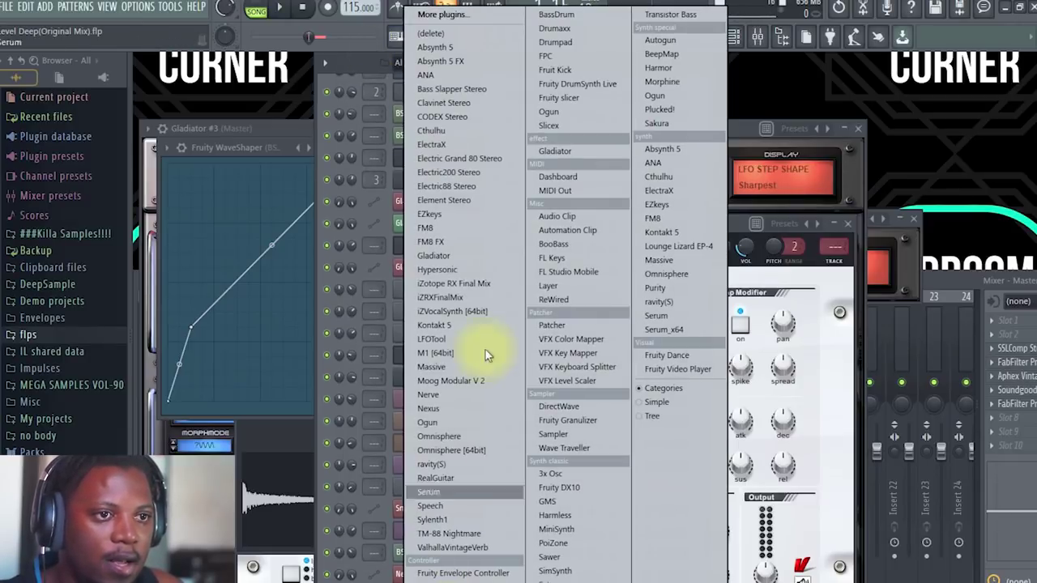
click(573, 223)
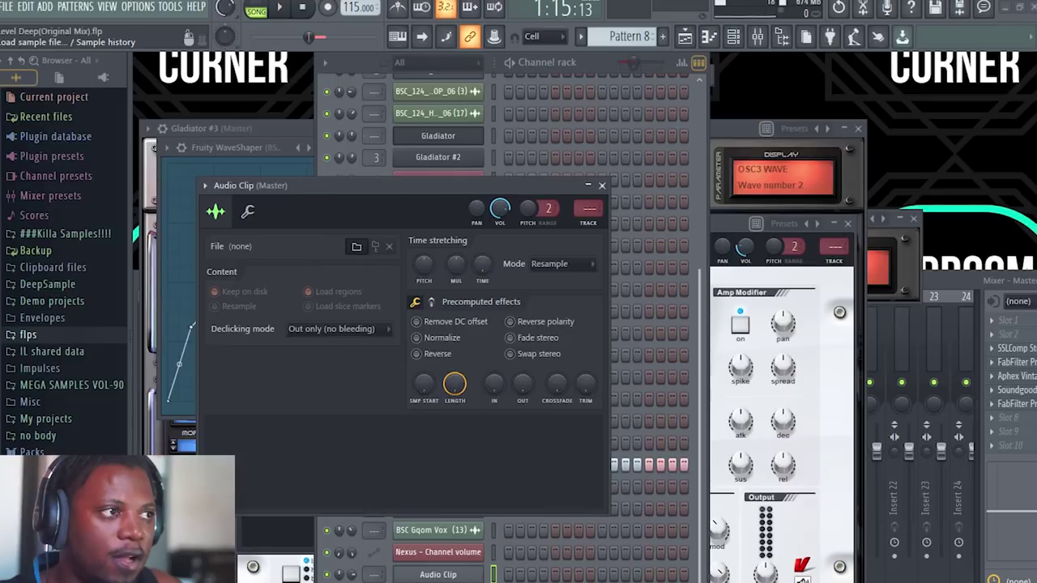
click(356, 246)
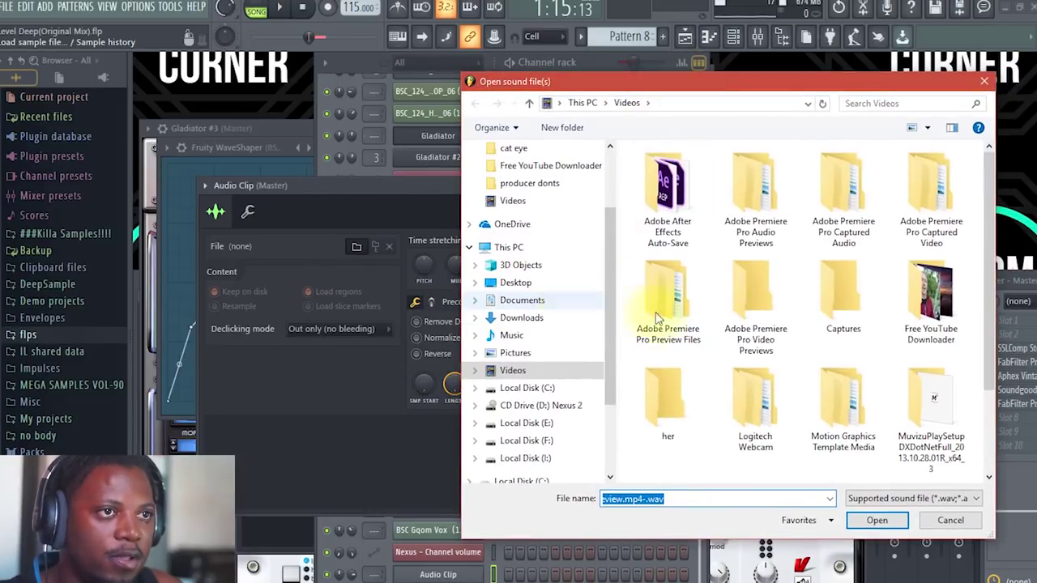
Load the vlc-record Vibranium Review WAV from Videos into the Audio Clip channel
scroll(786, 254, down, 1)
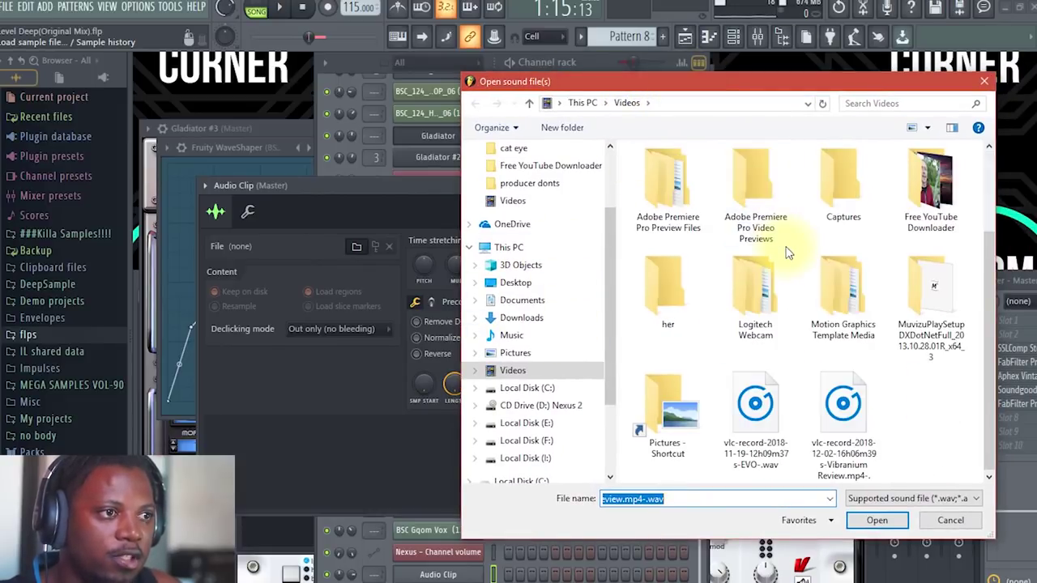
click(758, 405)
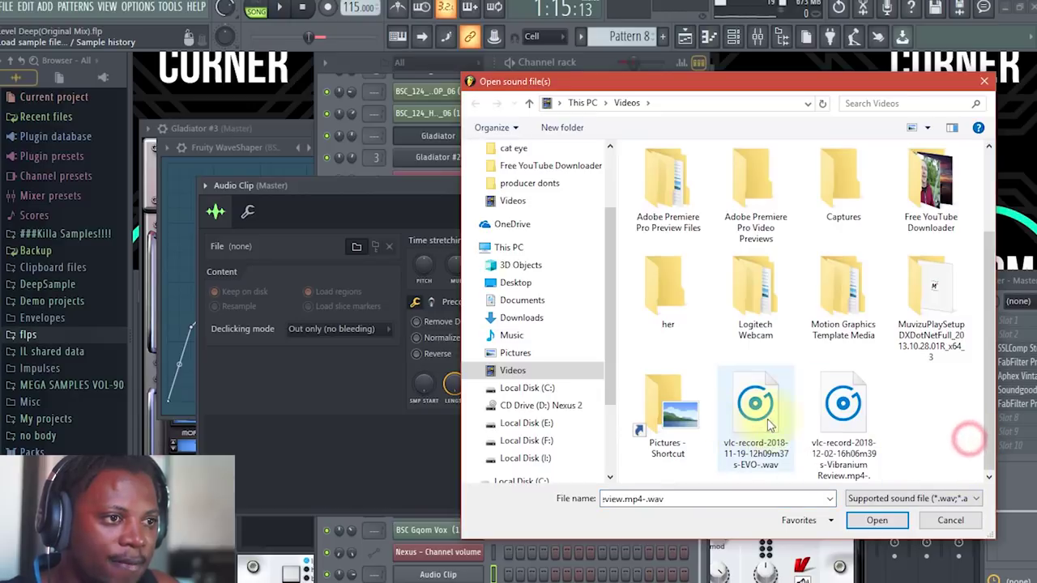
click(842, 421)
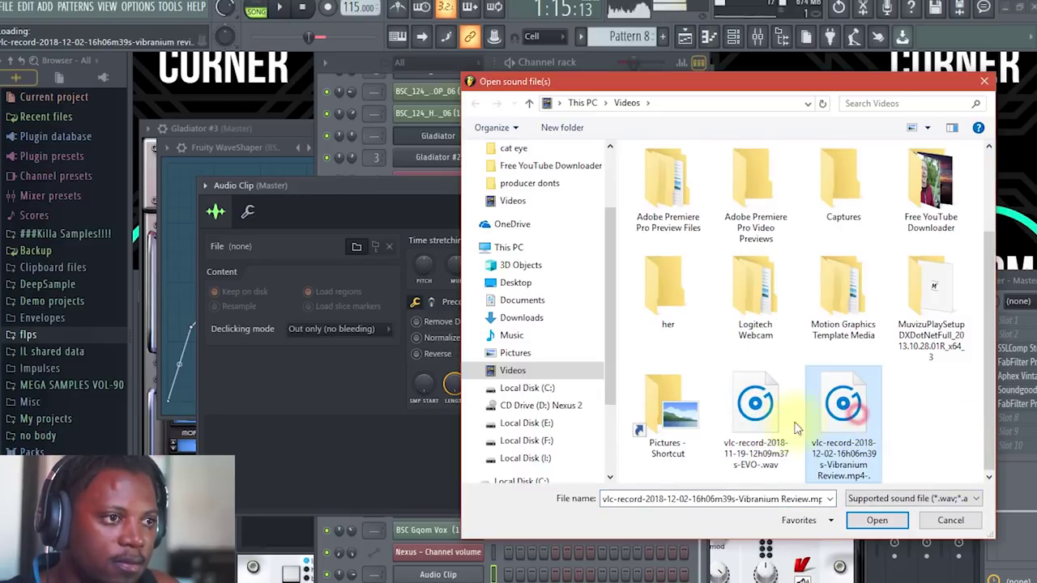
click(883, 526)
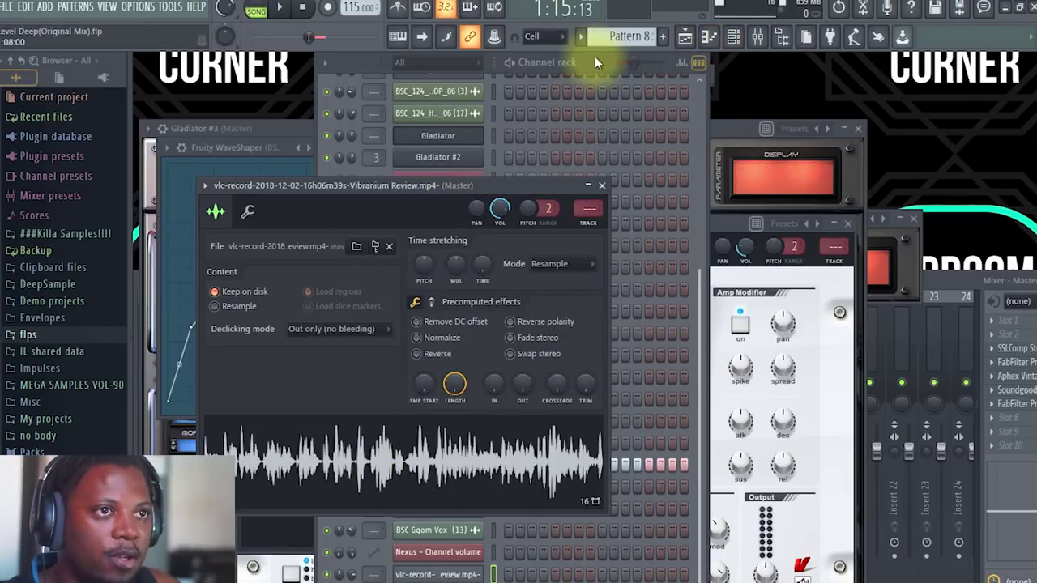
click(691, 45)
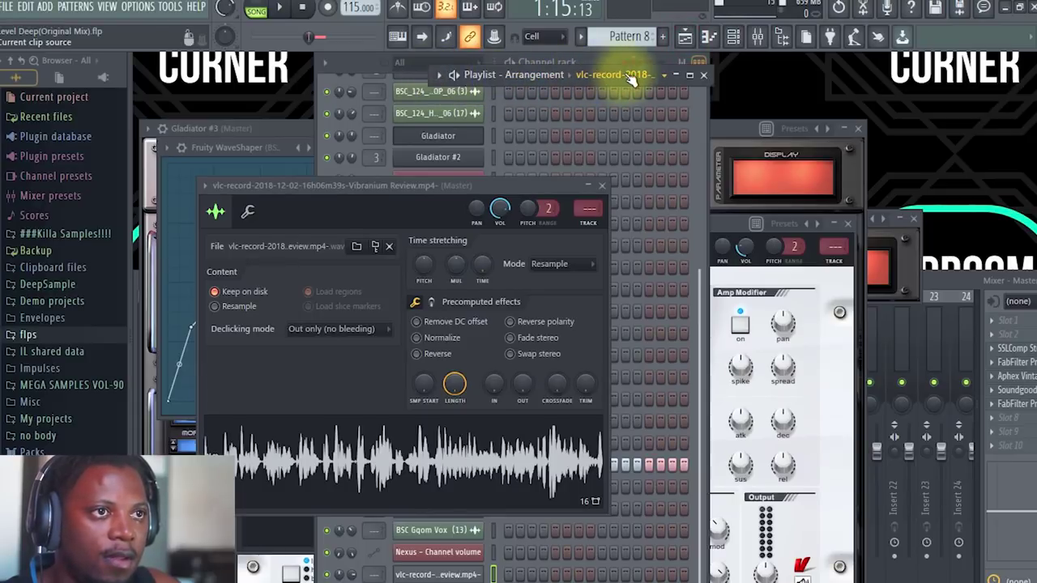
Drag the Vibranium Review waveform onto Playlist Track 19 at bar 37
drag(709, 79, 891, 91)
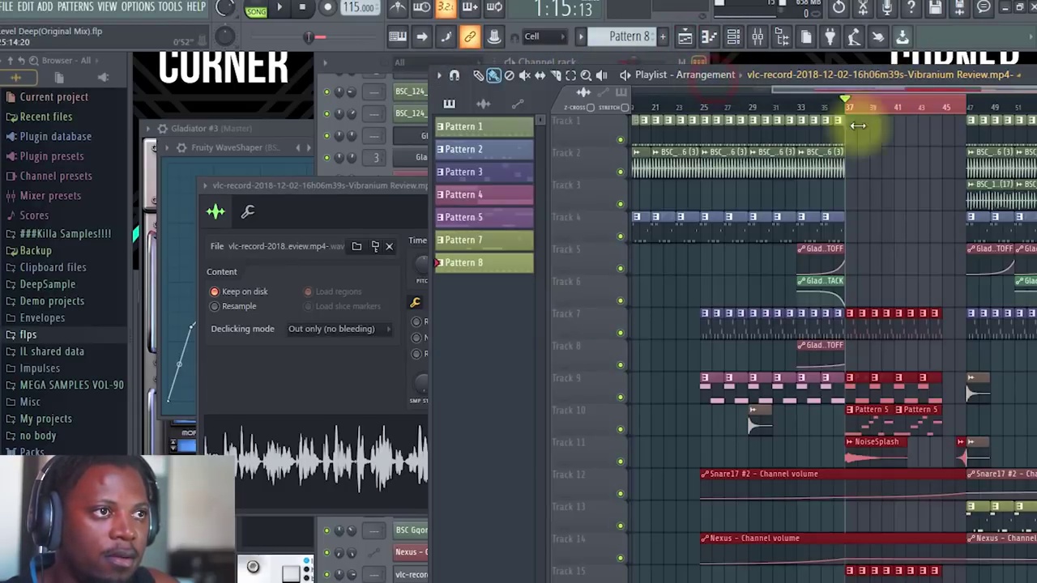
drag(970, 74, 850, 82)
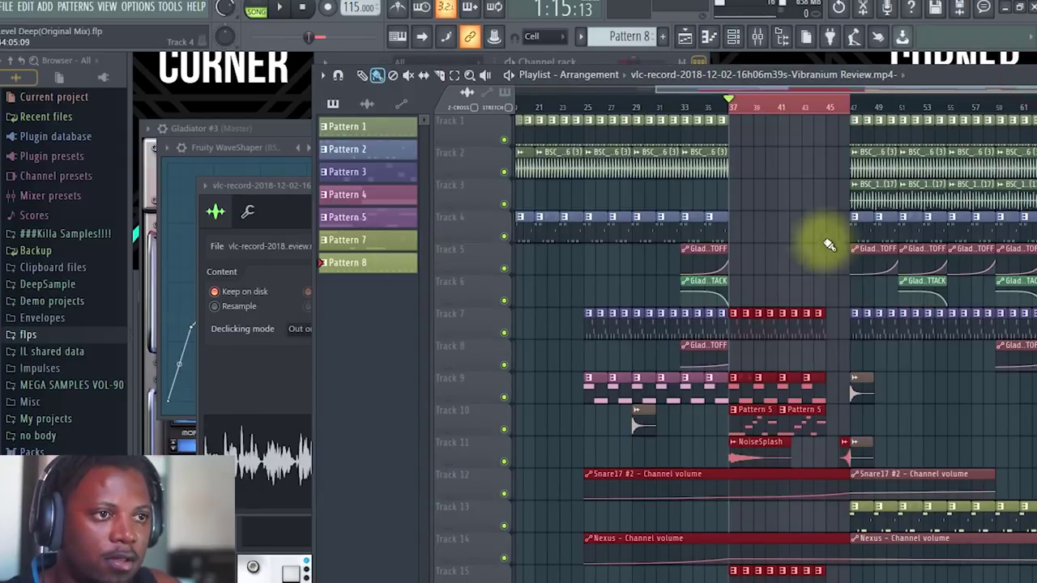
scroll(819, 239, down, 5)
scroll(444, 286, down, 1)
drag(266, 474, 739, 457)
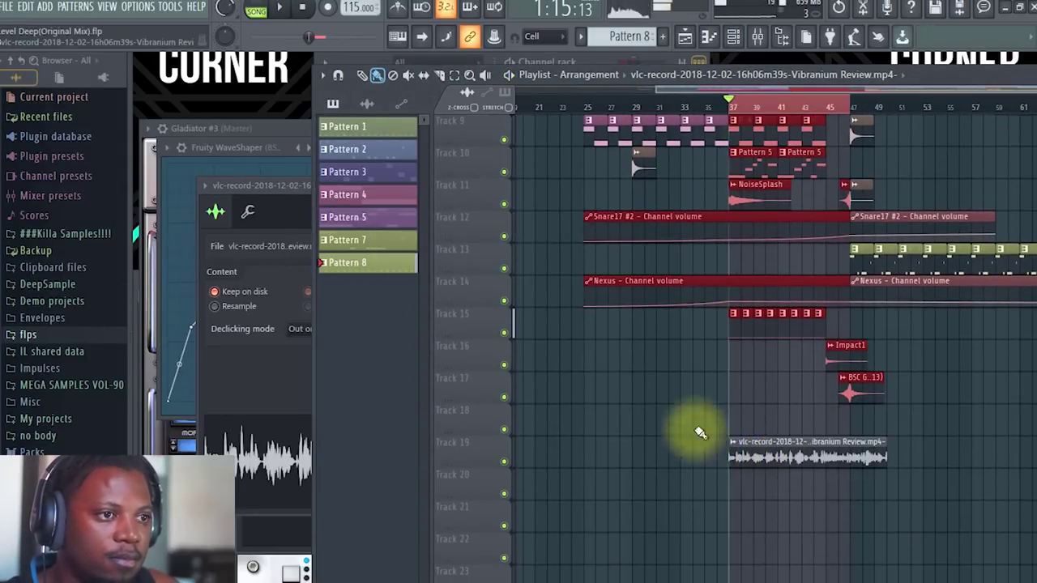
scroll(738, 128, up, 1)
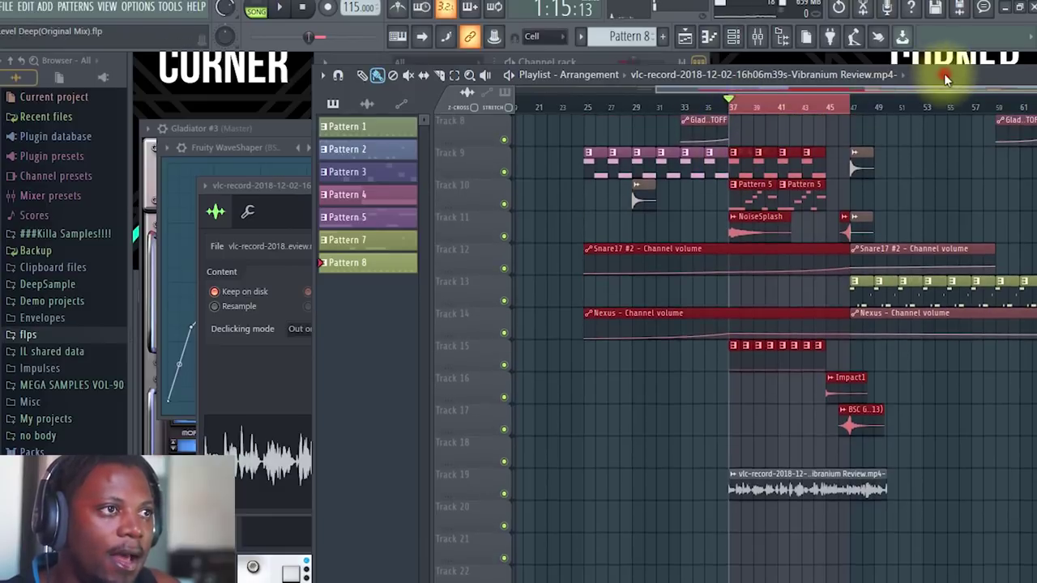
drag(945, 69, 765, 55)
double_click(576, 468)
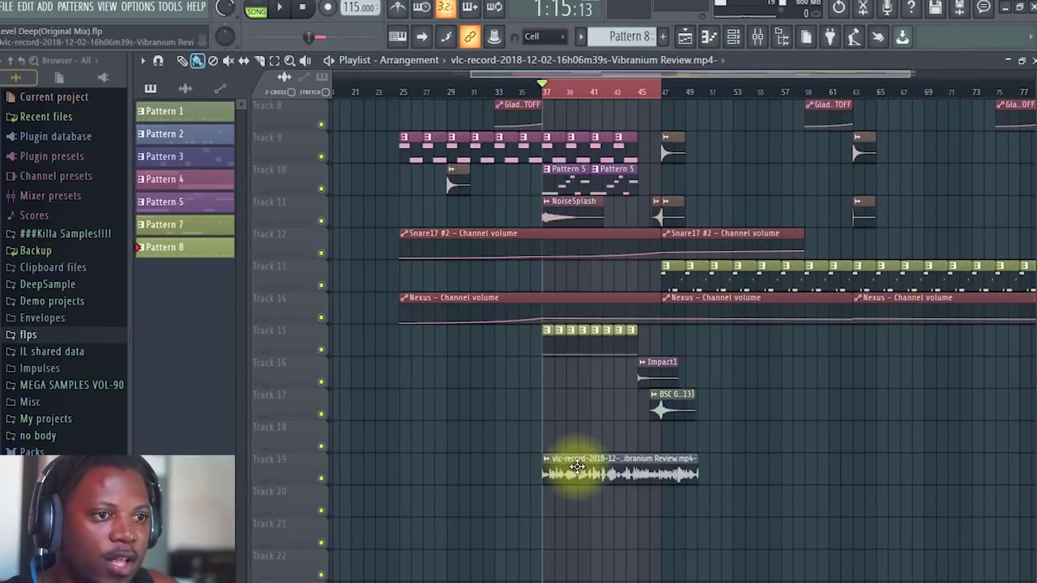
Route the clip's channel to mixer insert 4, lower its fader, and start playback
click(589, 208)
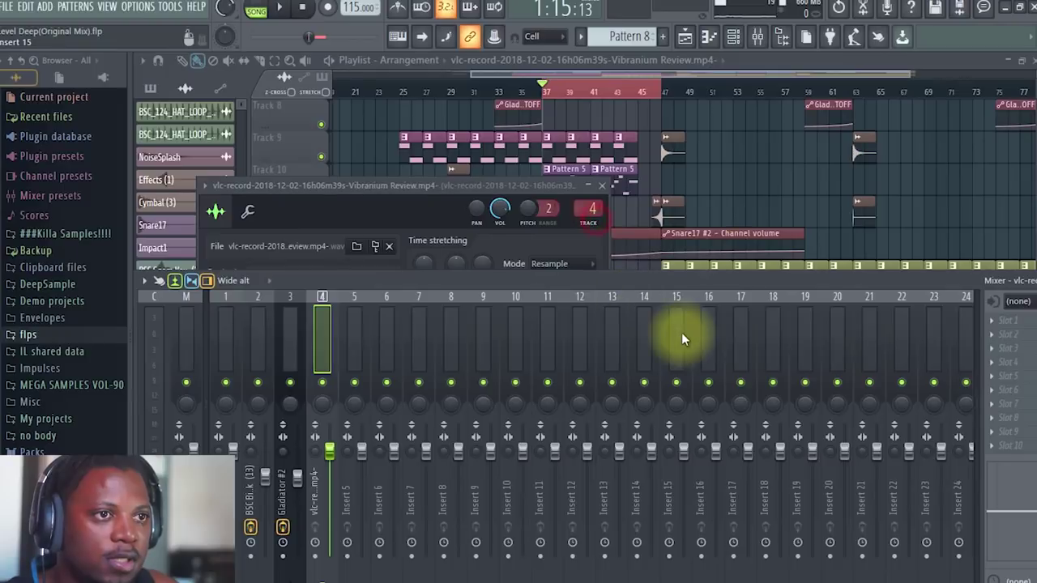
drag(334, 450, 331, 482)
key(space)
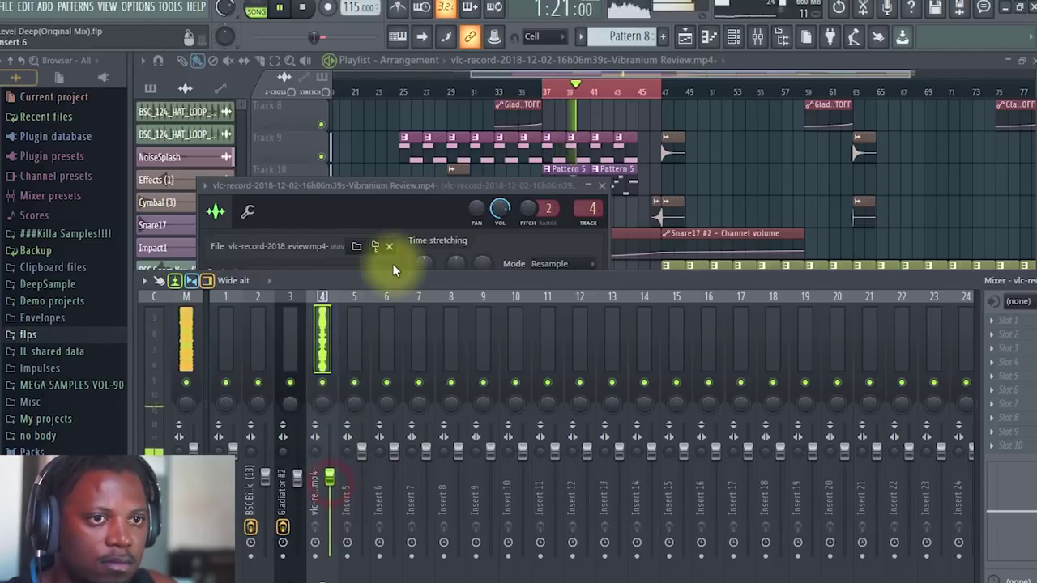
Release insert 4's solo and solo Track 19 so only the vocal plays, with the Mixer shown
drag(562, 251, 560, 165)
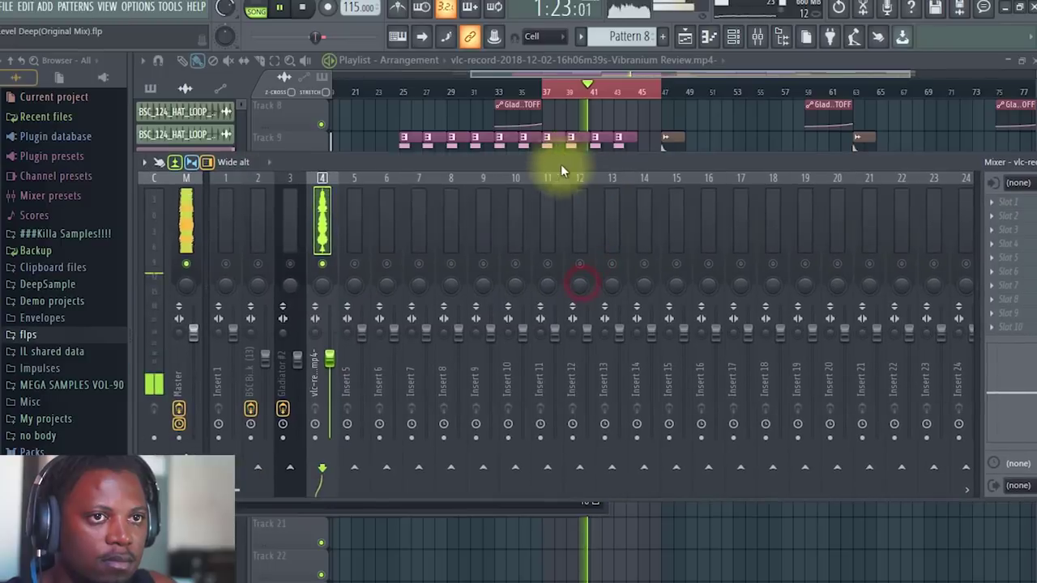
right_click(323, 263)
click(787, 63)
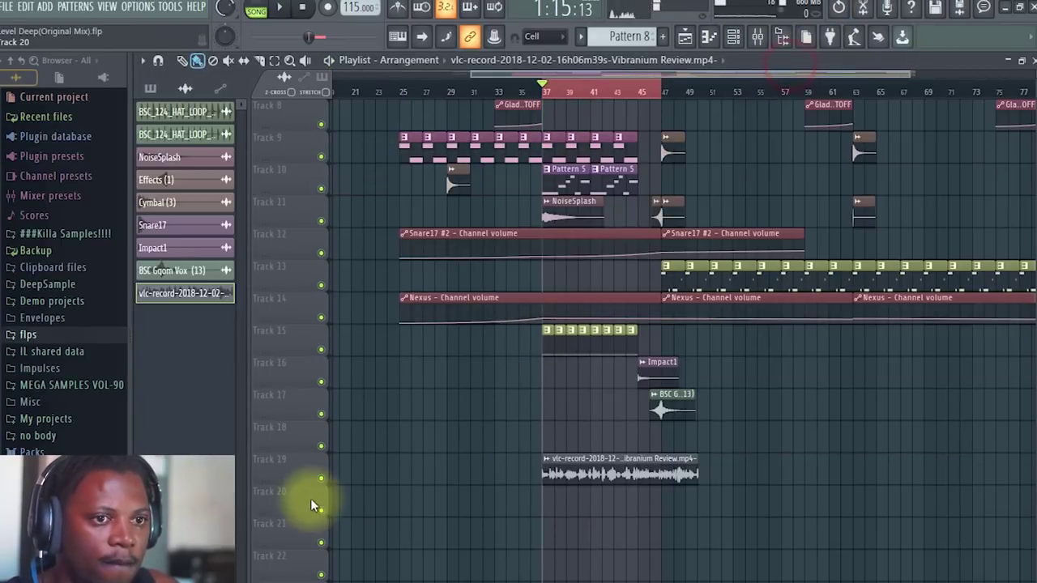
right_click(321, 479)
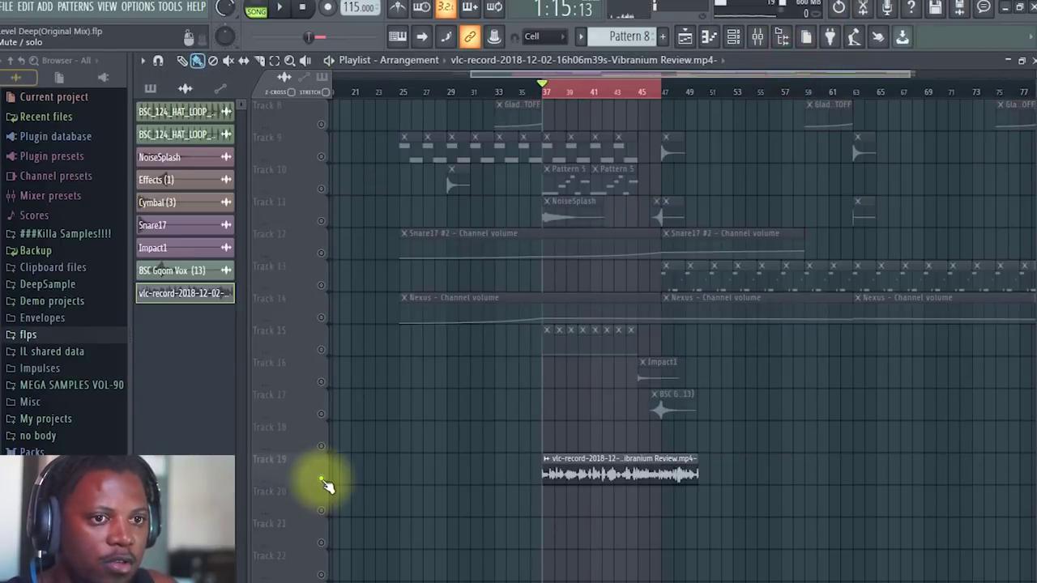
click(757, 36)
Load Fruity Parametric EQ 2 into an empty slot on insert 4 and apply a band-shaped preset
drag(815, 162, 693, 162)
click(926, 230)
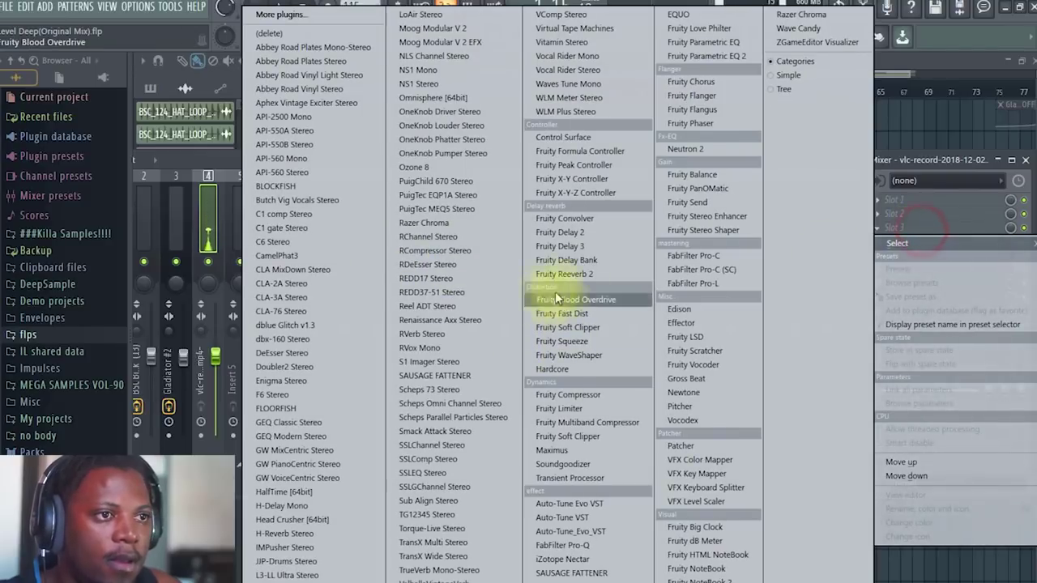
click(688, 56)
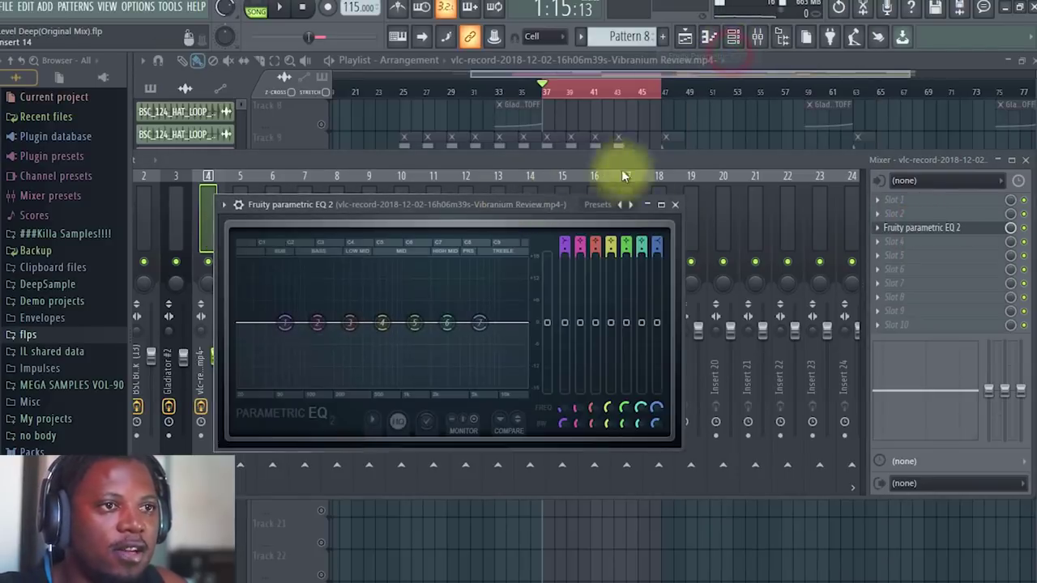
click(624, 204)
click(653, 276)
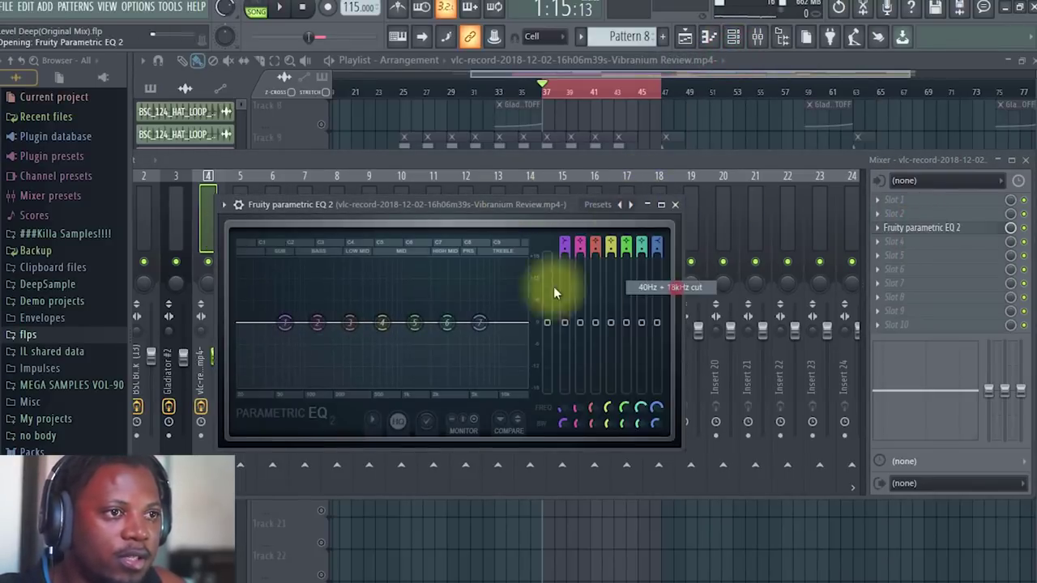
While playing, raise the EQ's low cut and lower its high cut to leave a mid-range band
key(space)
drag(263, 331, 334, 324)
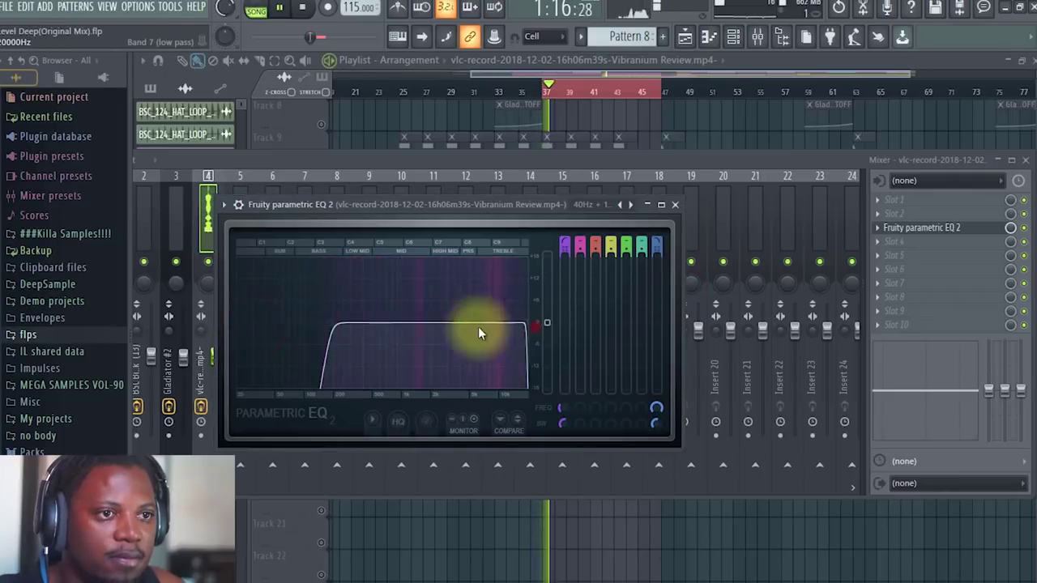
drag(516, 333, 491, 324)
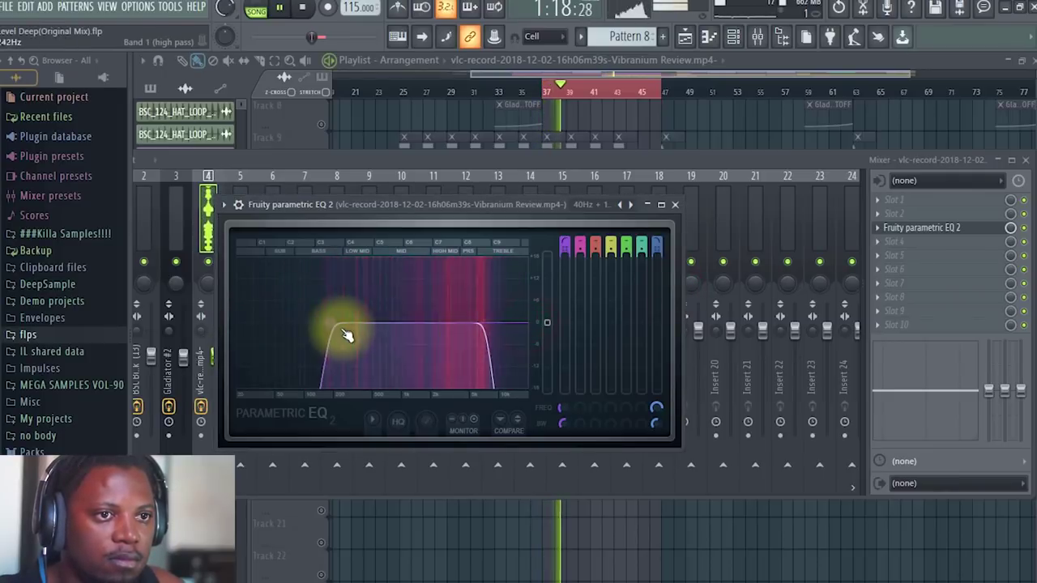
drag(342, 335, 361, 324)
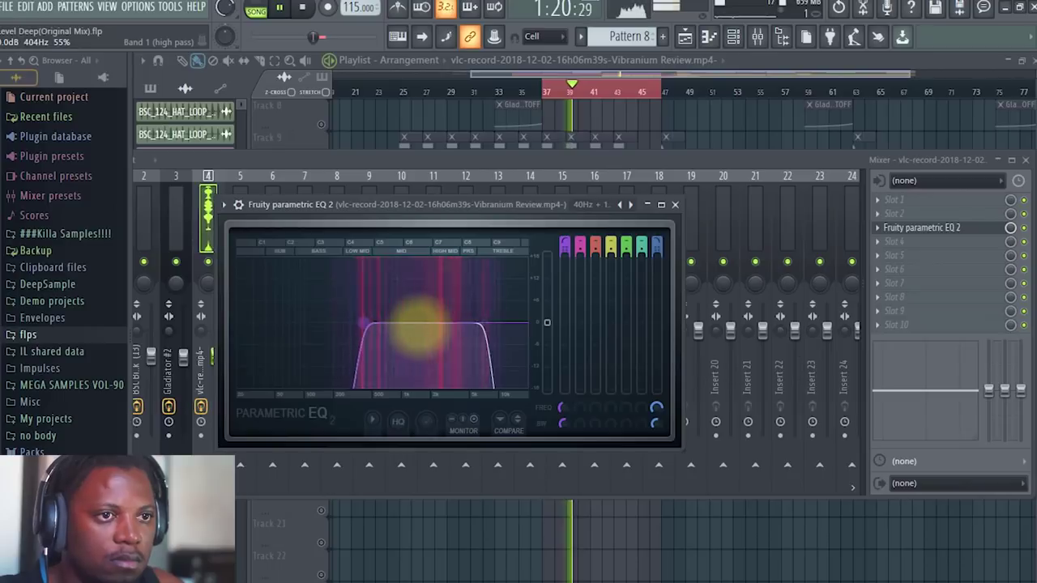
key(space)
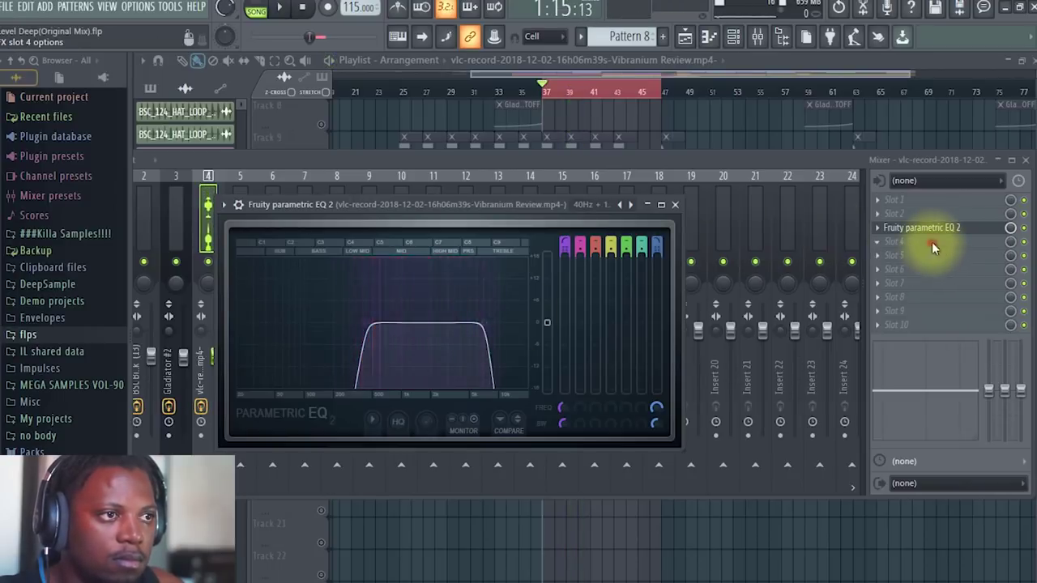
click(931, 242)
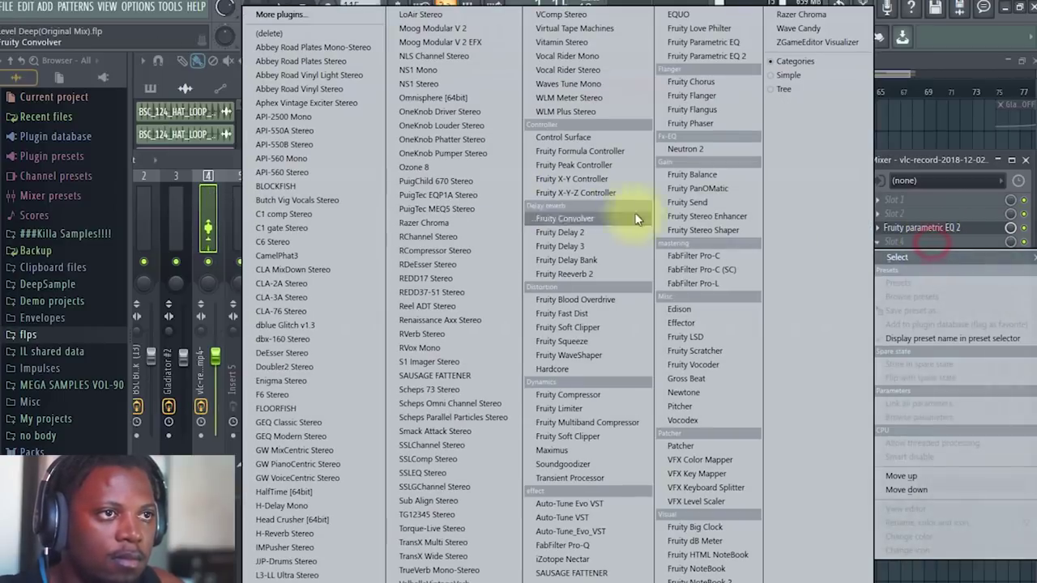
Add Fruity Phaser to insert 4 after the EQ and play to hear it
click(717, 123)
key(space)
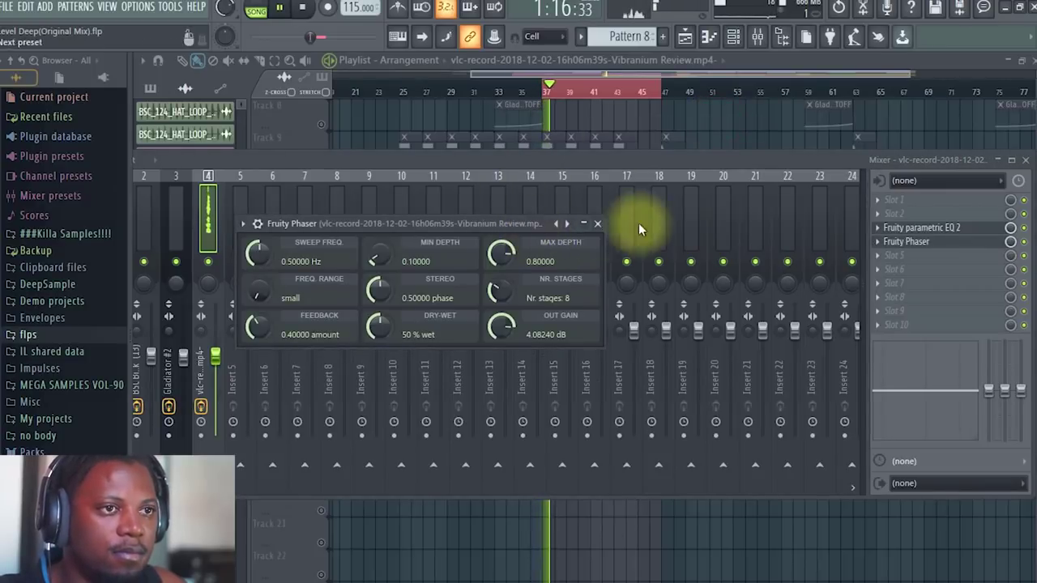
click(1010, 241)
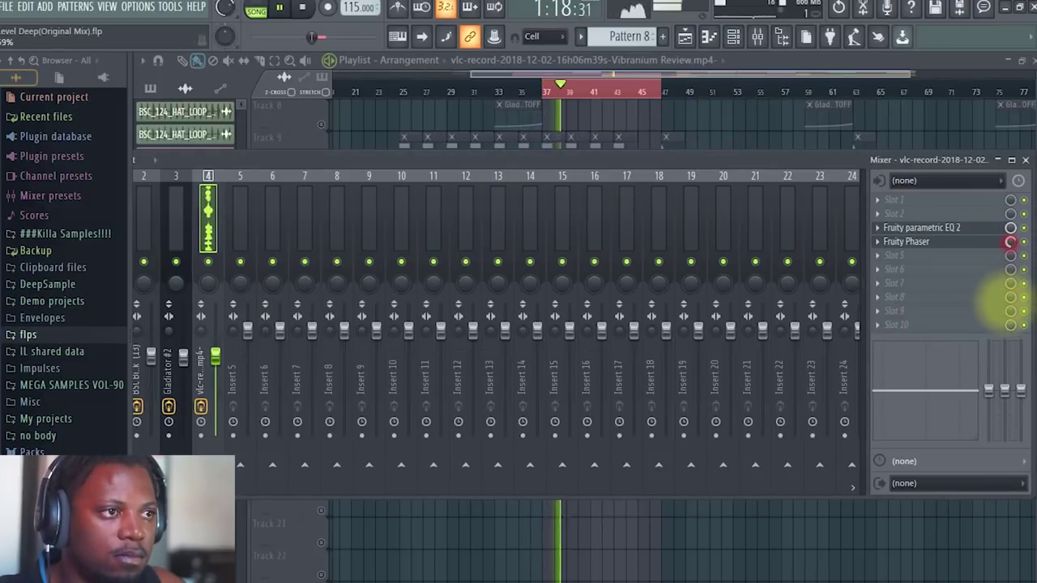
click(815, 162)
Add Fruity Reeverb 2 after the phaser and close its settings window
click(945, 254)
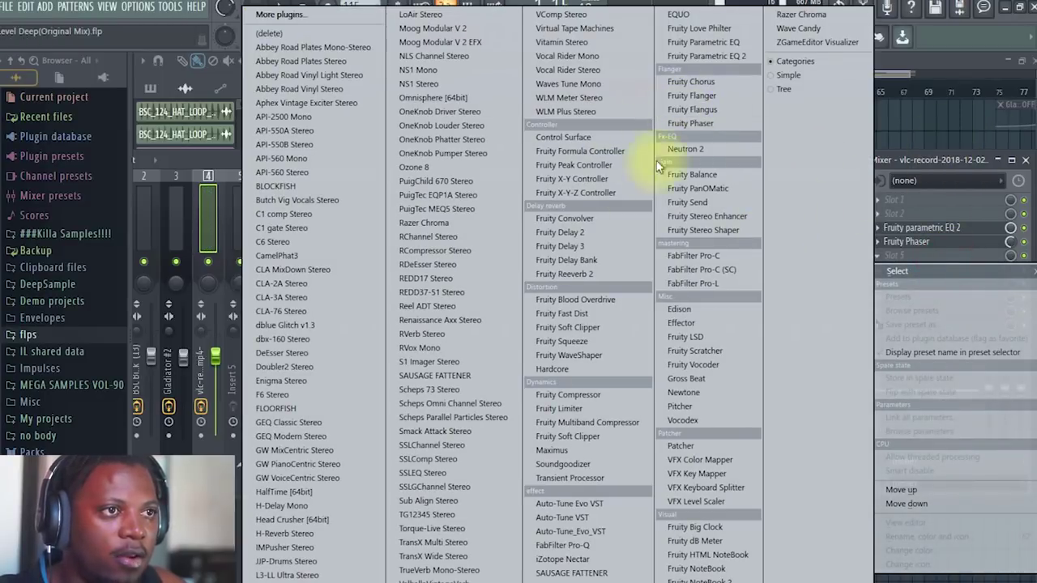
click(597, 275)
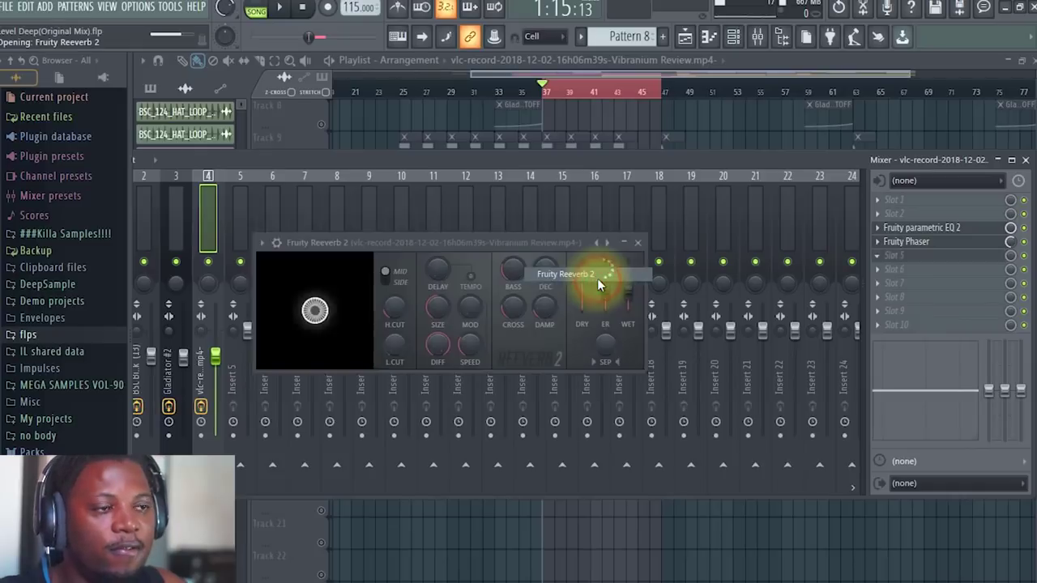
click(637, 243)
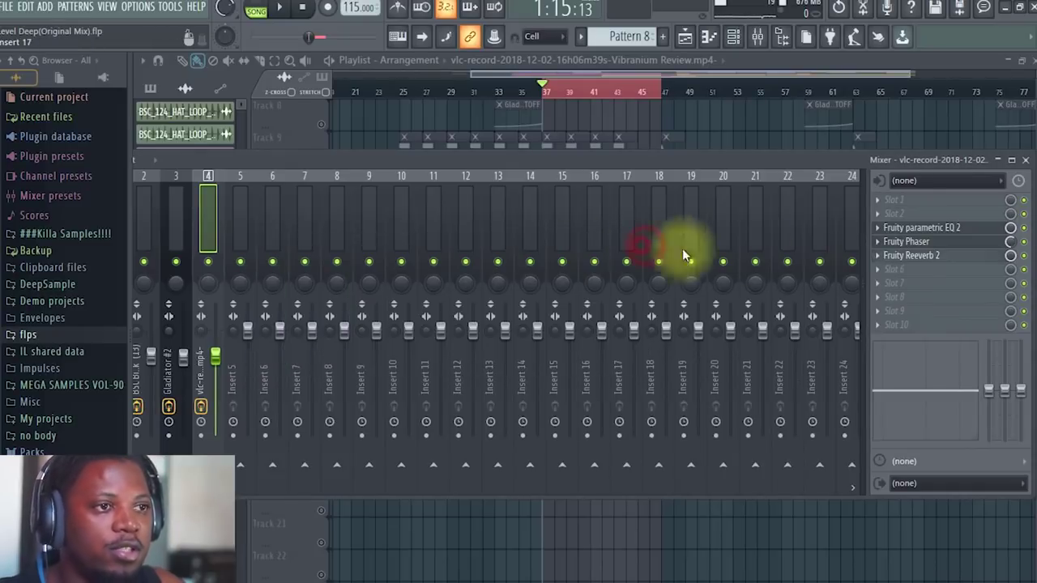
click(911, 272)
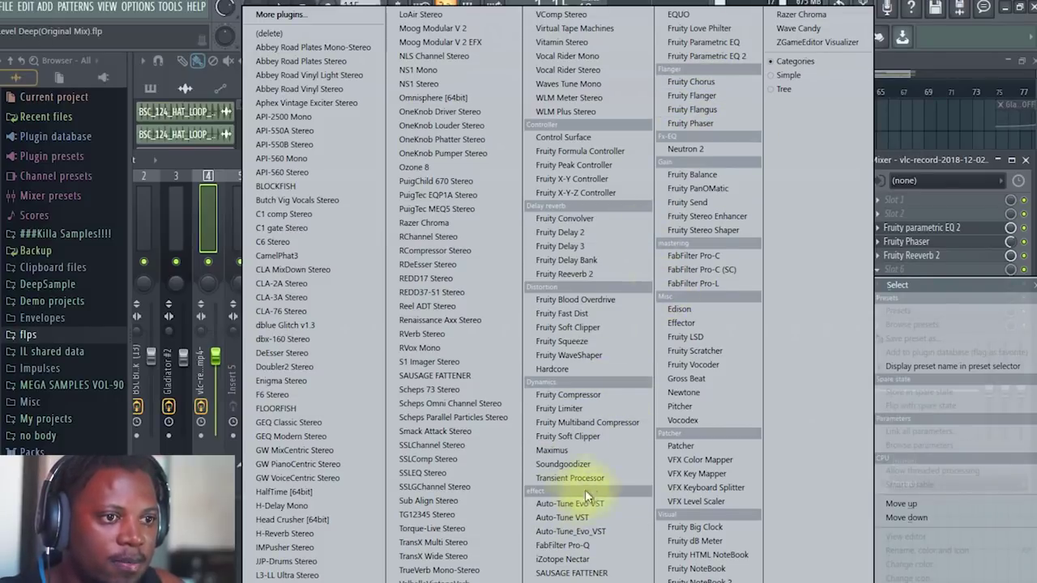
Load Fruity Delay 3 after the reverb and turn its wet level down to 27.2% during playback
click(585, 245)
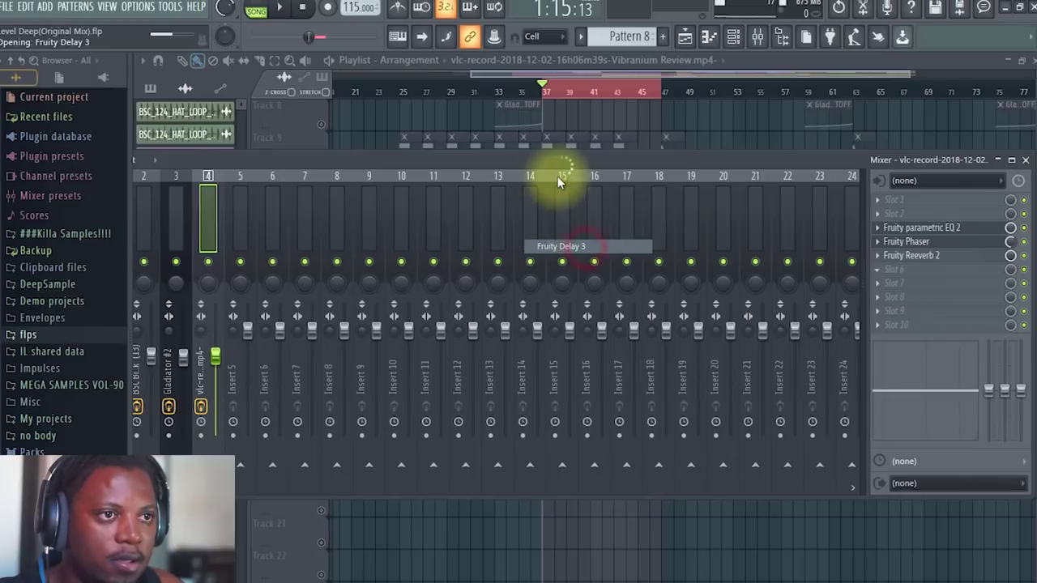
key(space)
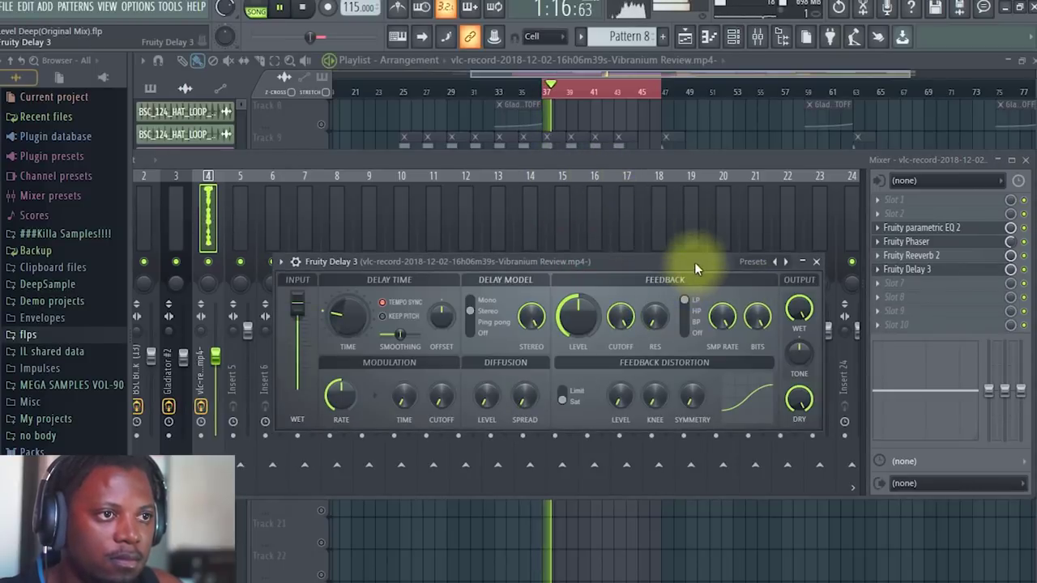
click(799, 308)
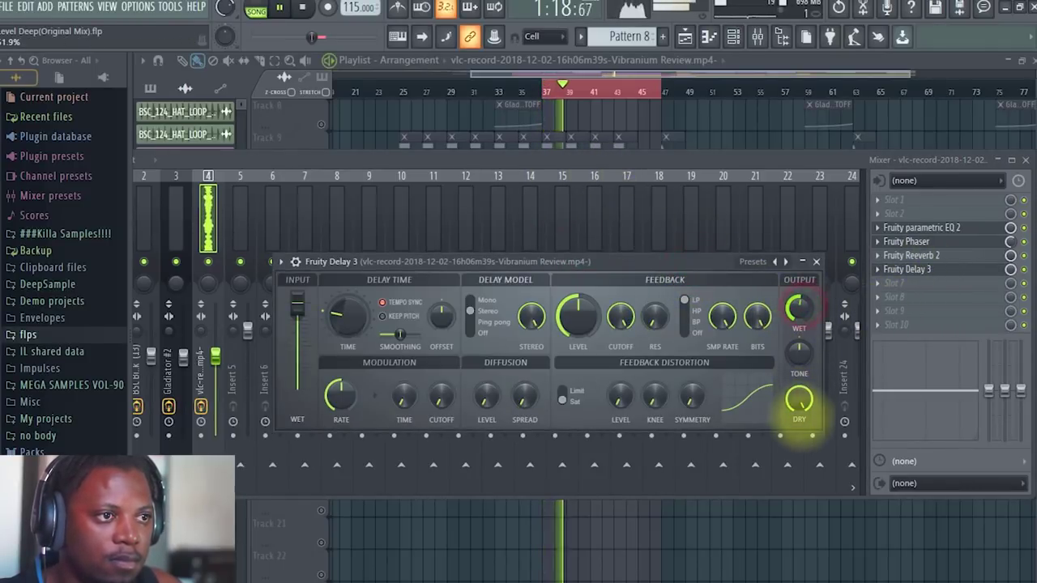
drag(799, 307, 799, 356)
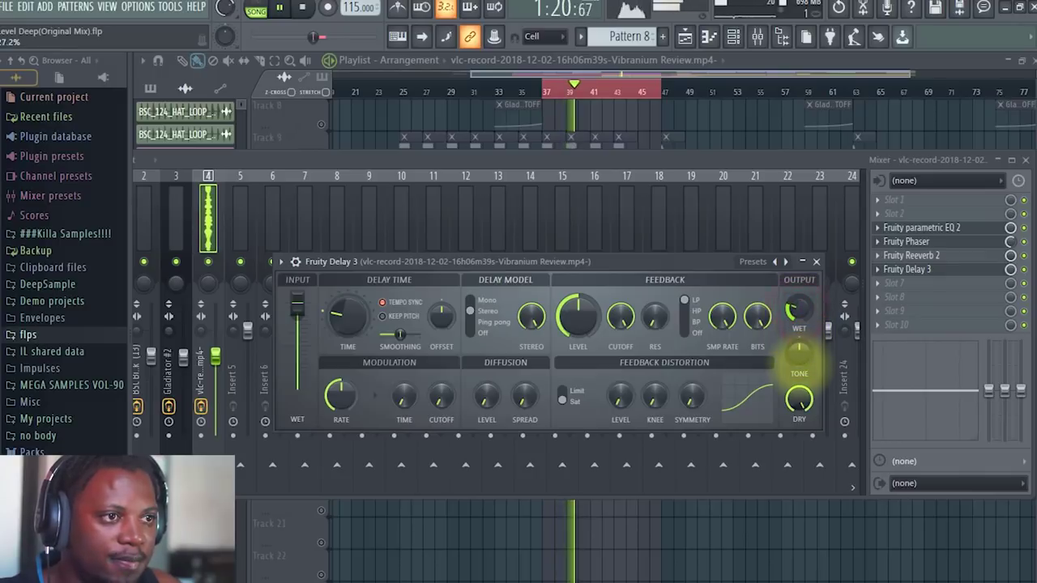
Unsolo Track 19 so all tracks play, then check the vocal channel settings and insert volume
click(755, 59)
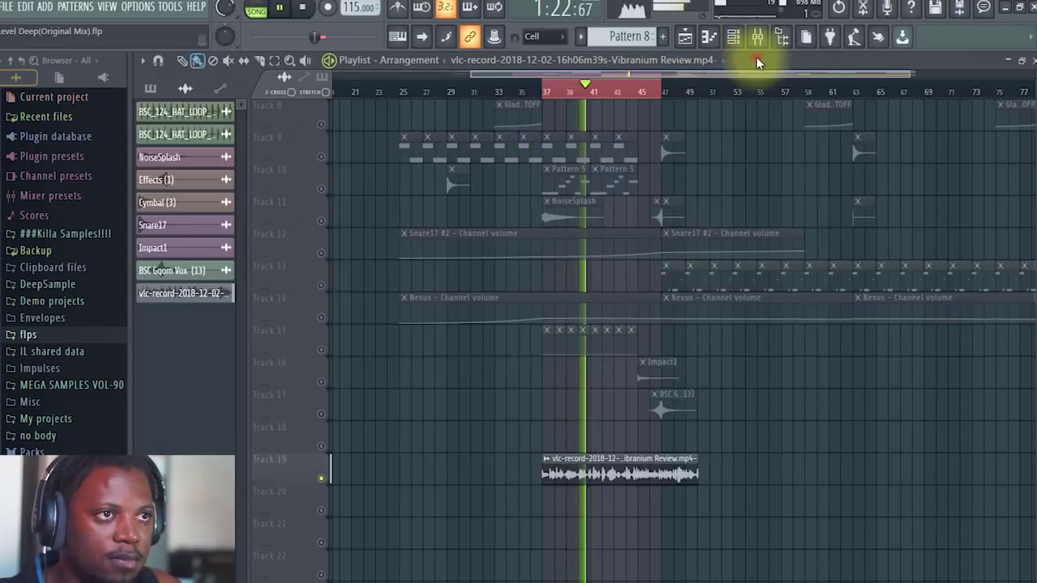
ctrl+click(319, 481)
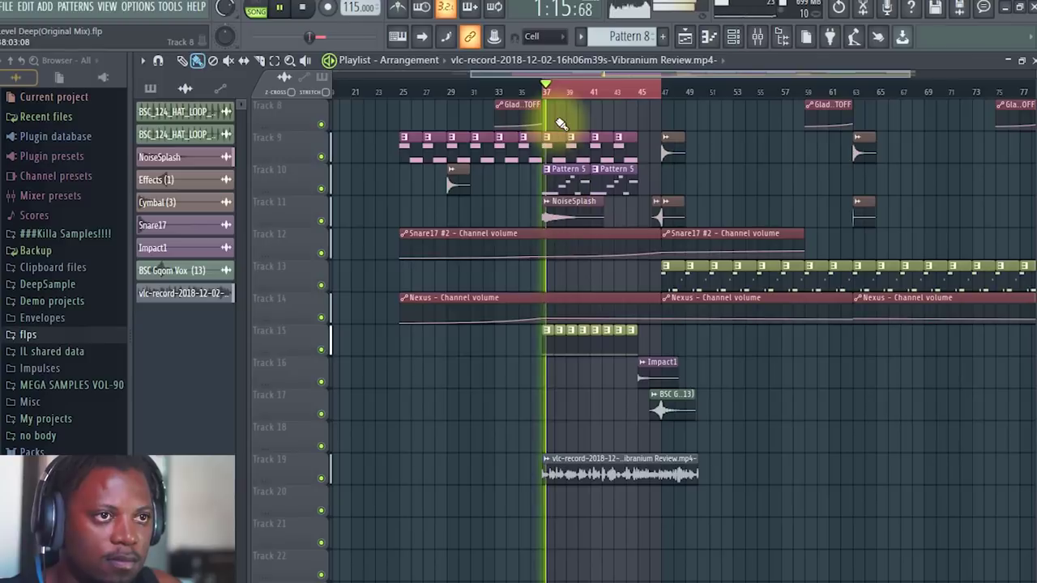
scroll(575, 88, up, 3)
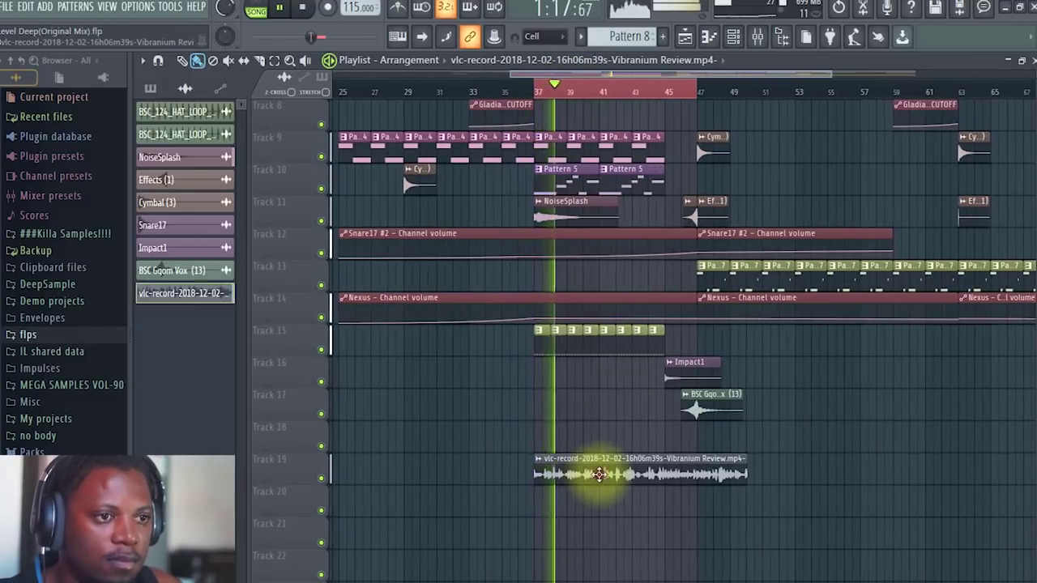
double_click(597, 475)
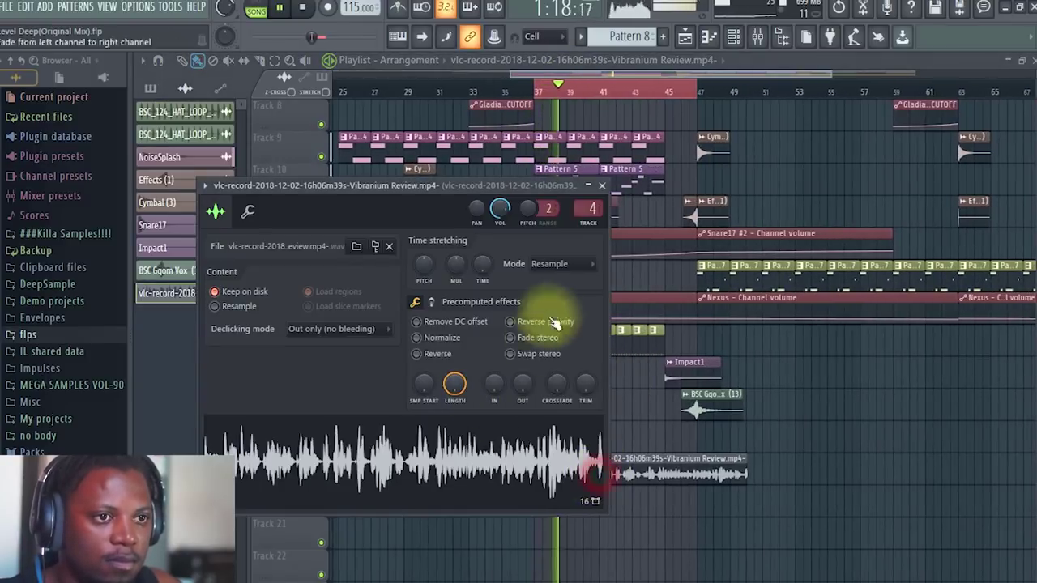
click(756, 36)
click(214, 352)
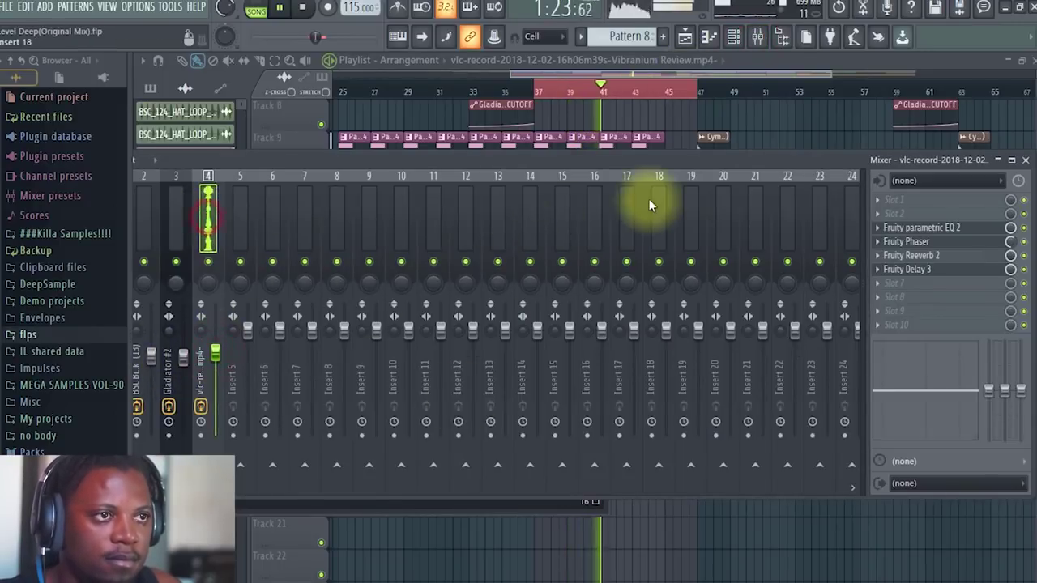
click(743, 58)
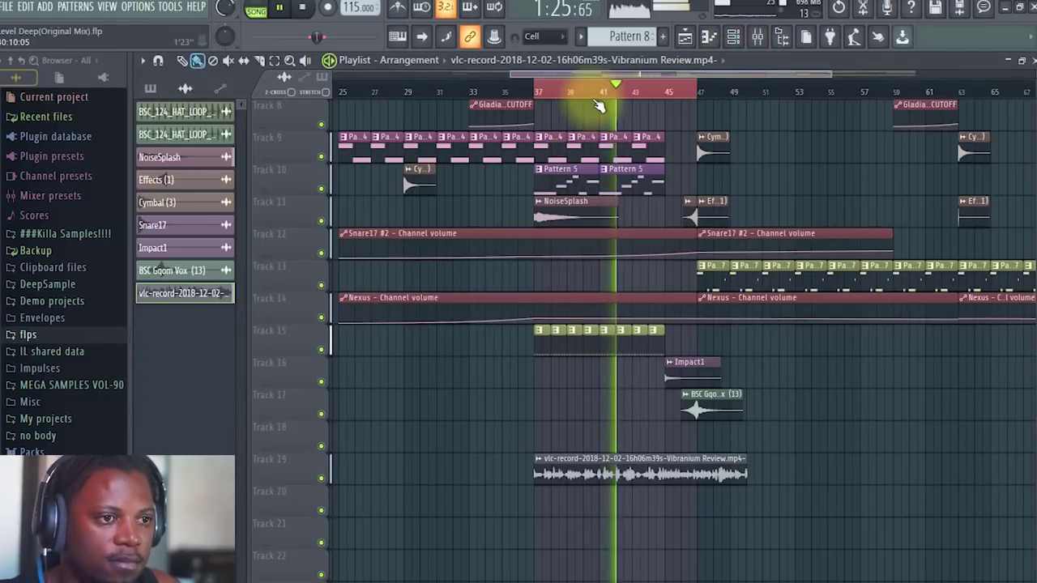
click(757, 37)
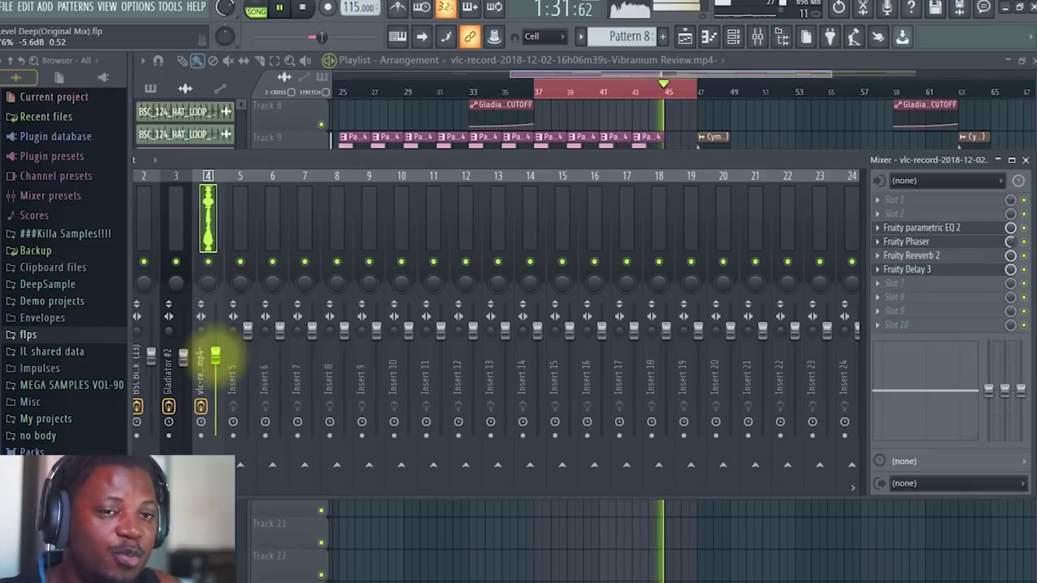
click(756, 36)
Stop playback and trim the vocal clip's end to around bar 46
scroll(690, 92, up, 2)
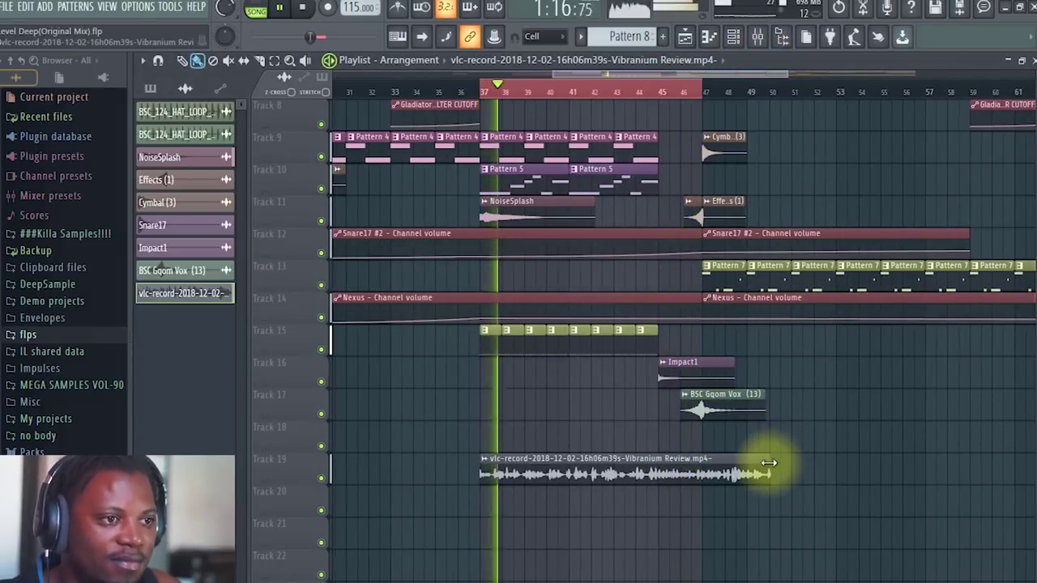
key(space)
drag(766, 464, 699, 463)
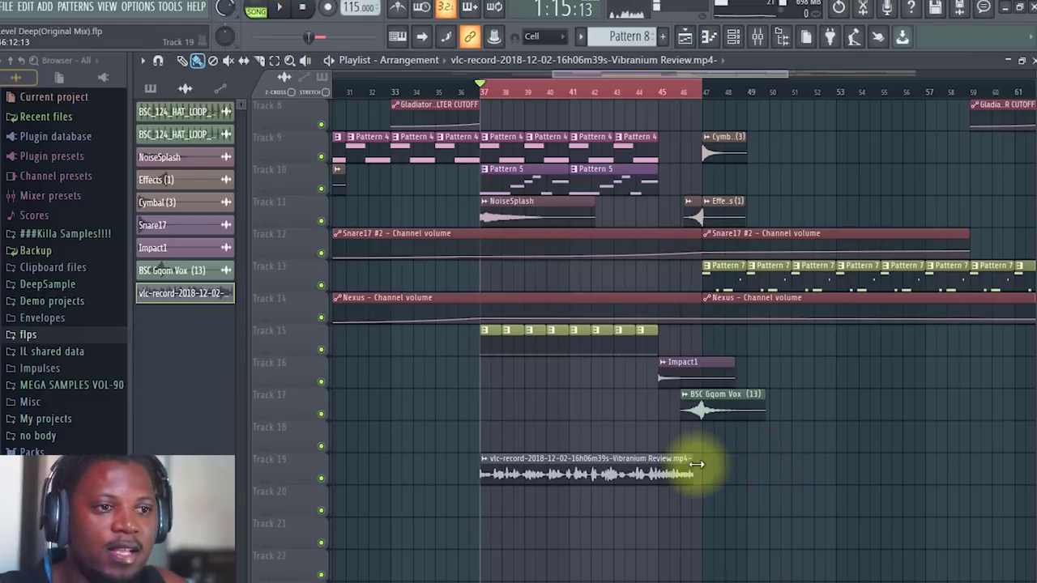